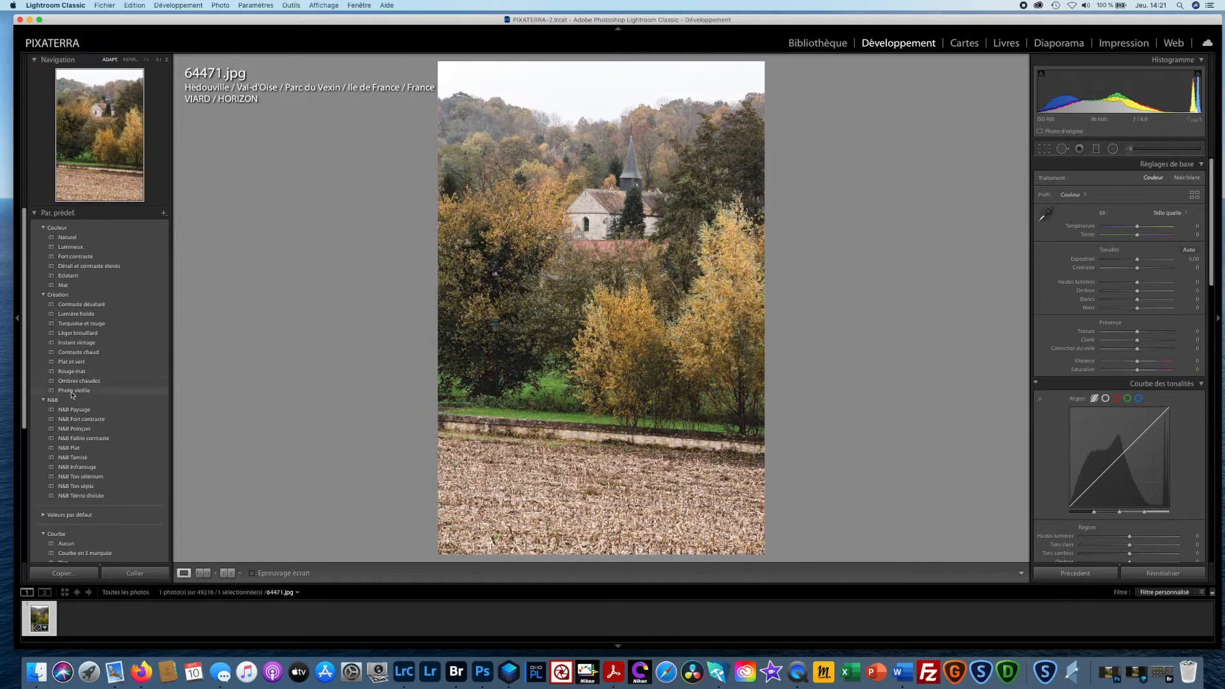
# Preview the N&B Ton sépia and N&B Ton sélénium presets on the photo and look through the remaining preset groups
pyautogui.click(83, 486)
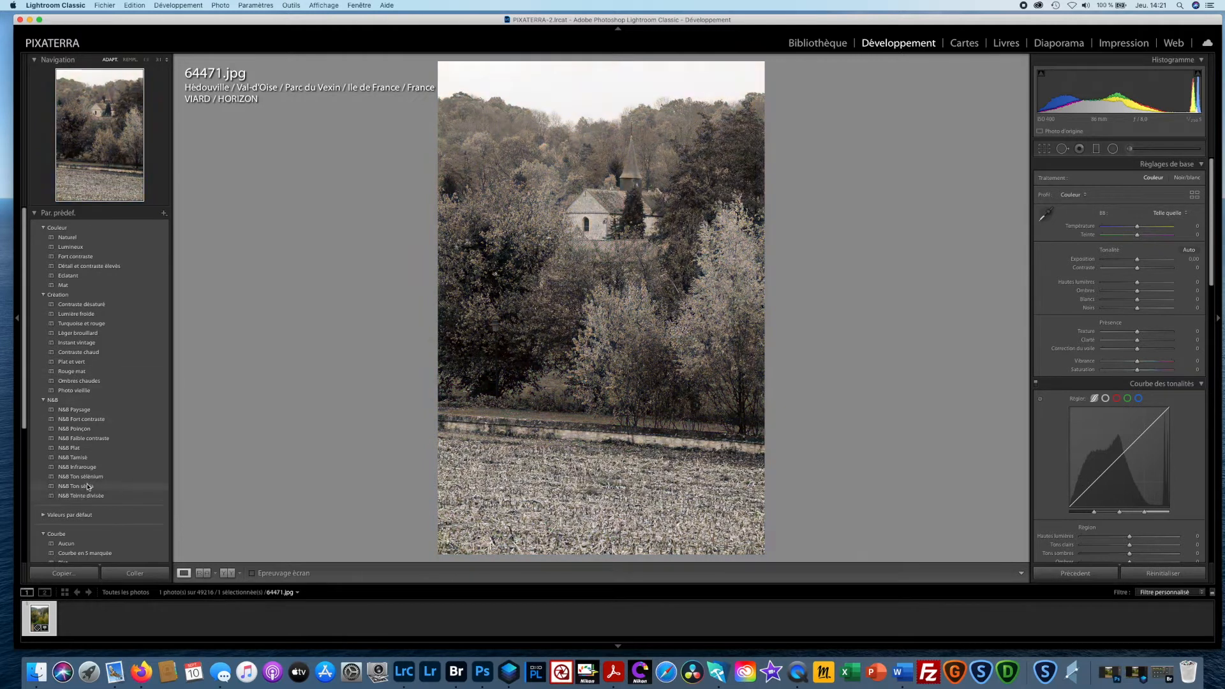
pyautogui.click(82, 479)
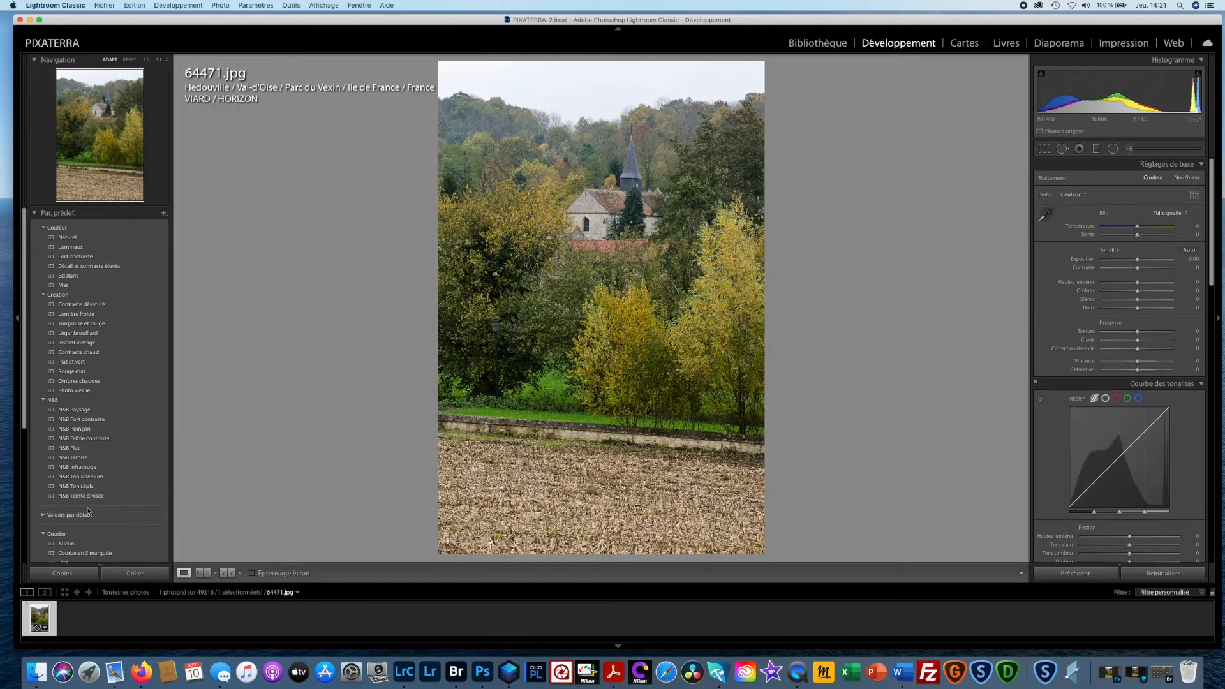
pyautogui.scroll(-3, 134, 457)
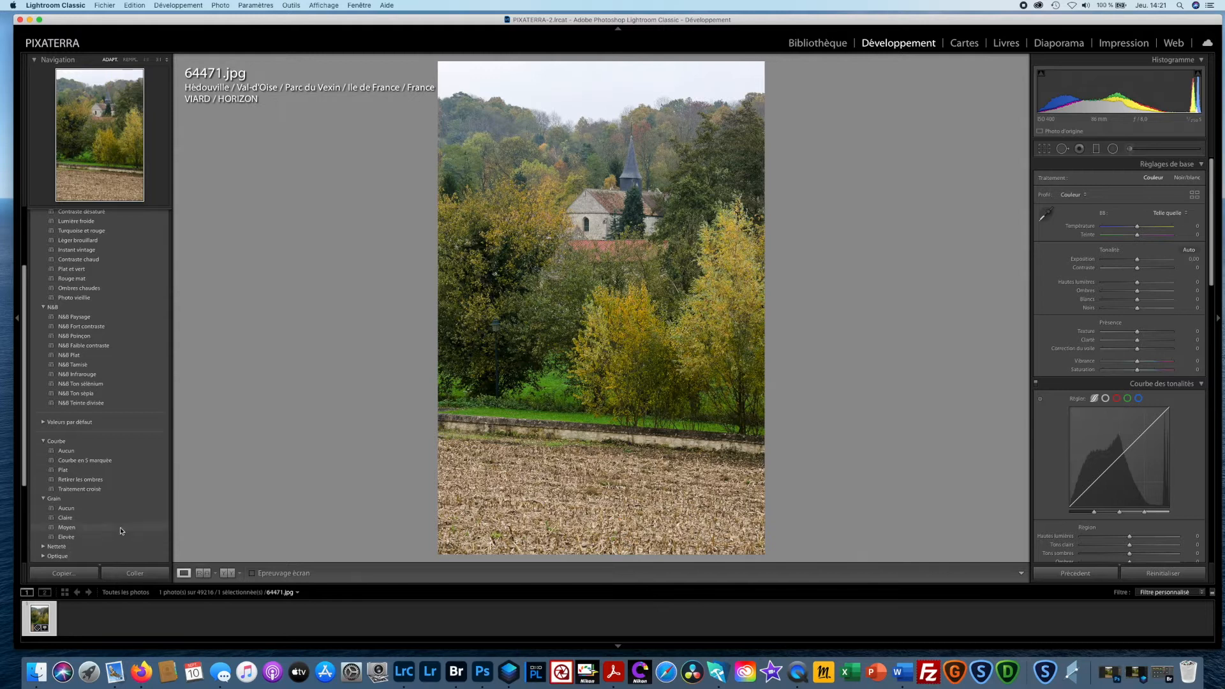
pyautogui.scroll(-2, 106, 481)
pyautogui.scroll(-1, 105, 480)
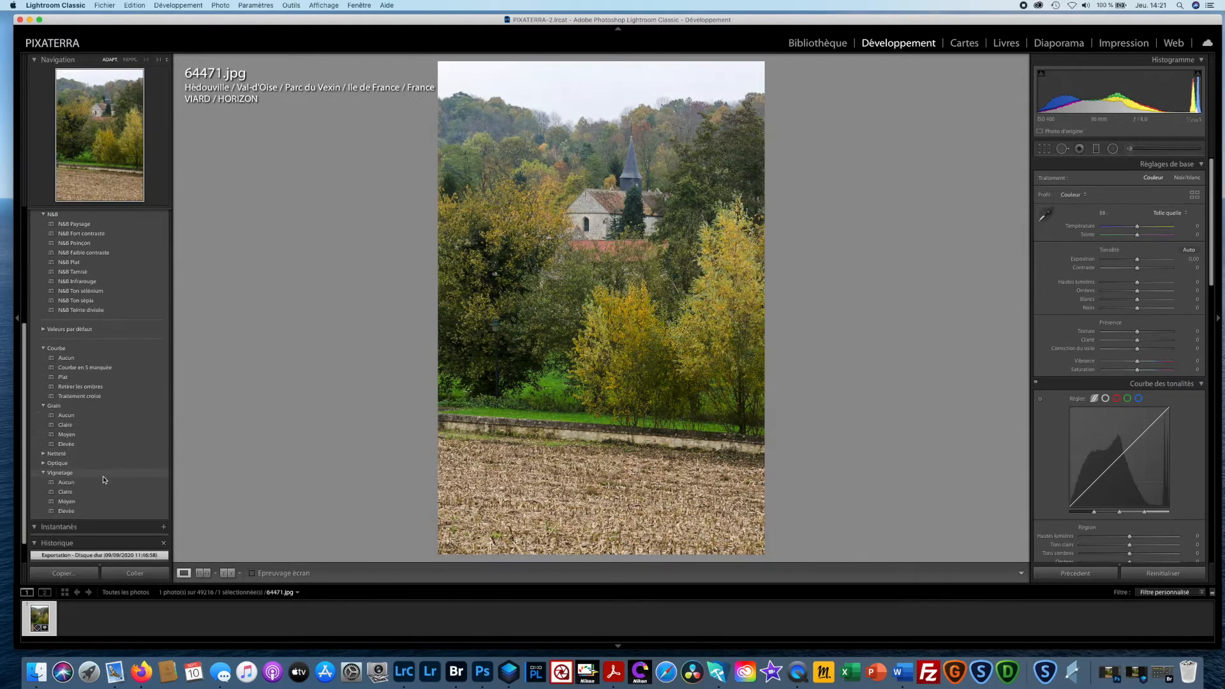
pyautogui.scroll(6, 87, 440)
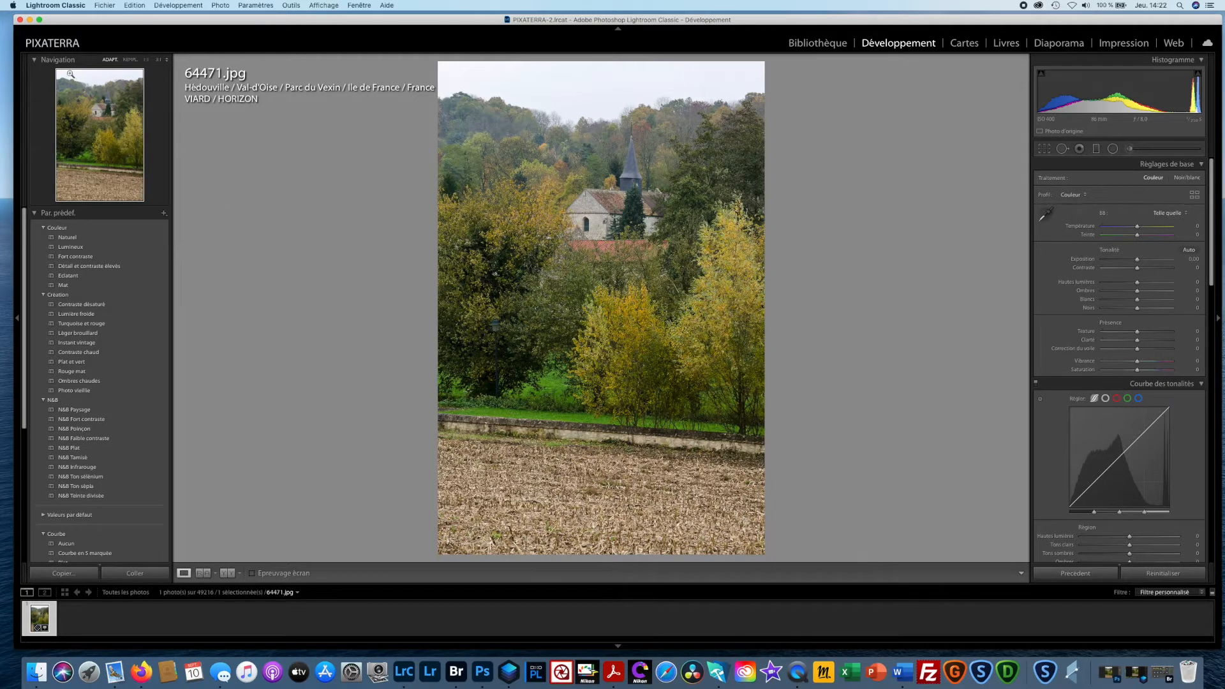
# Switch to Luminar 4 and preview the Lifestyle looks on the photo, from Beautiful Sunset and Big Game through Fashionable
pyautogui.click(29, 20)
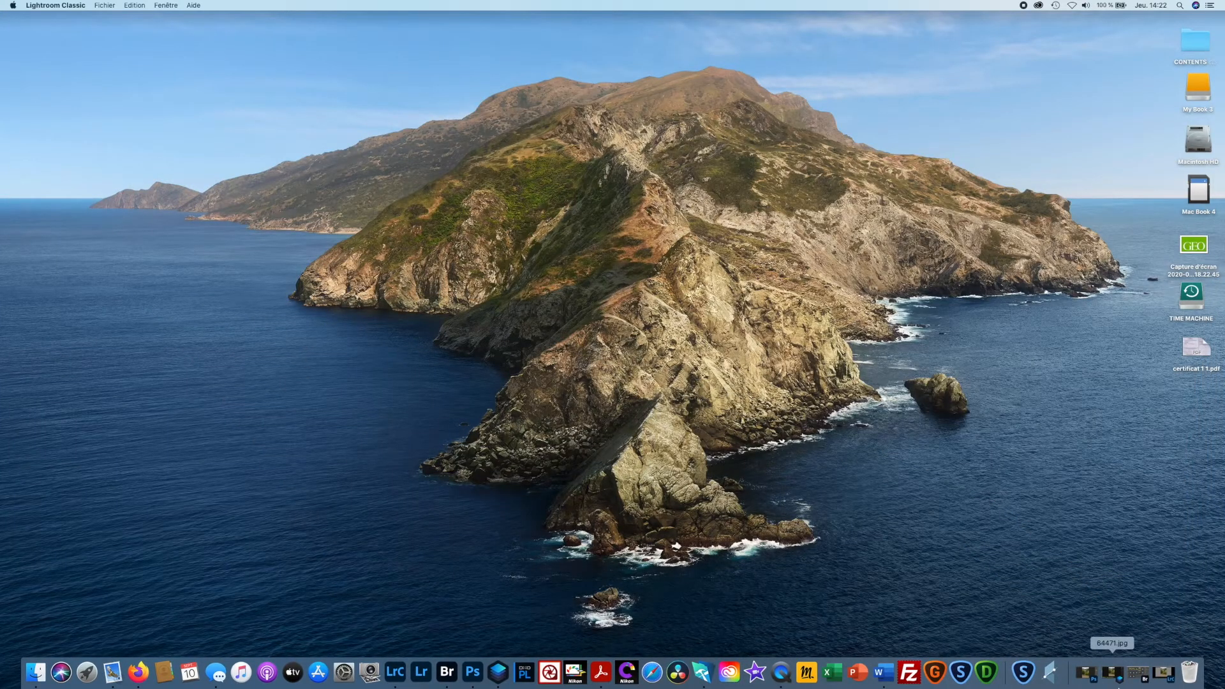
pyautogui.click(1113, 674)
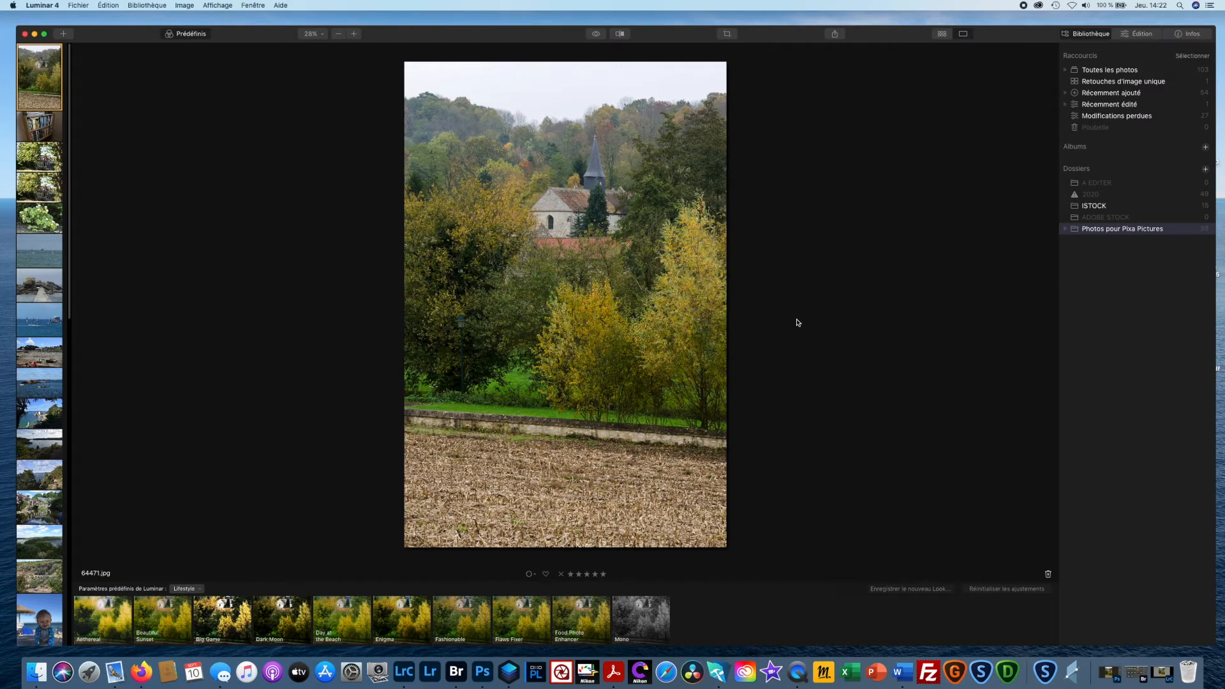
pyautogui.click(228, 616)
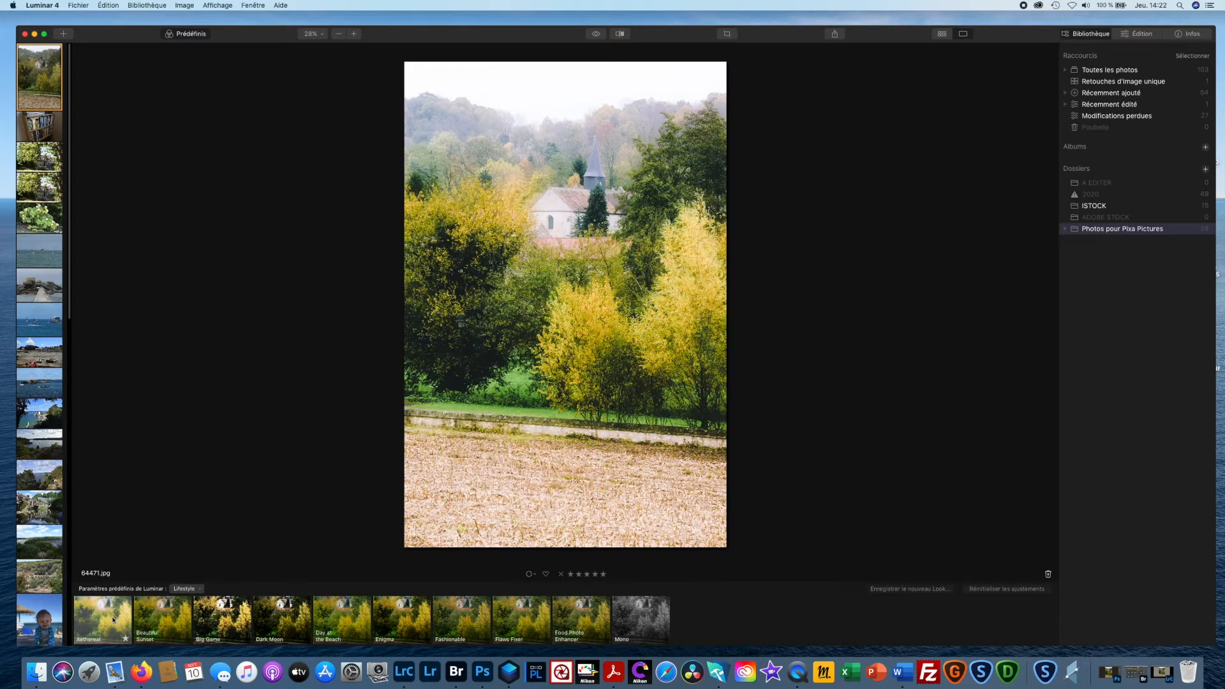
pyautogui.click(152, 624)
pyautogui.click(203, 619)
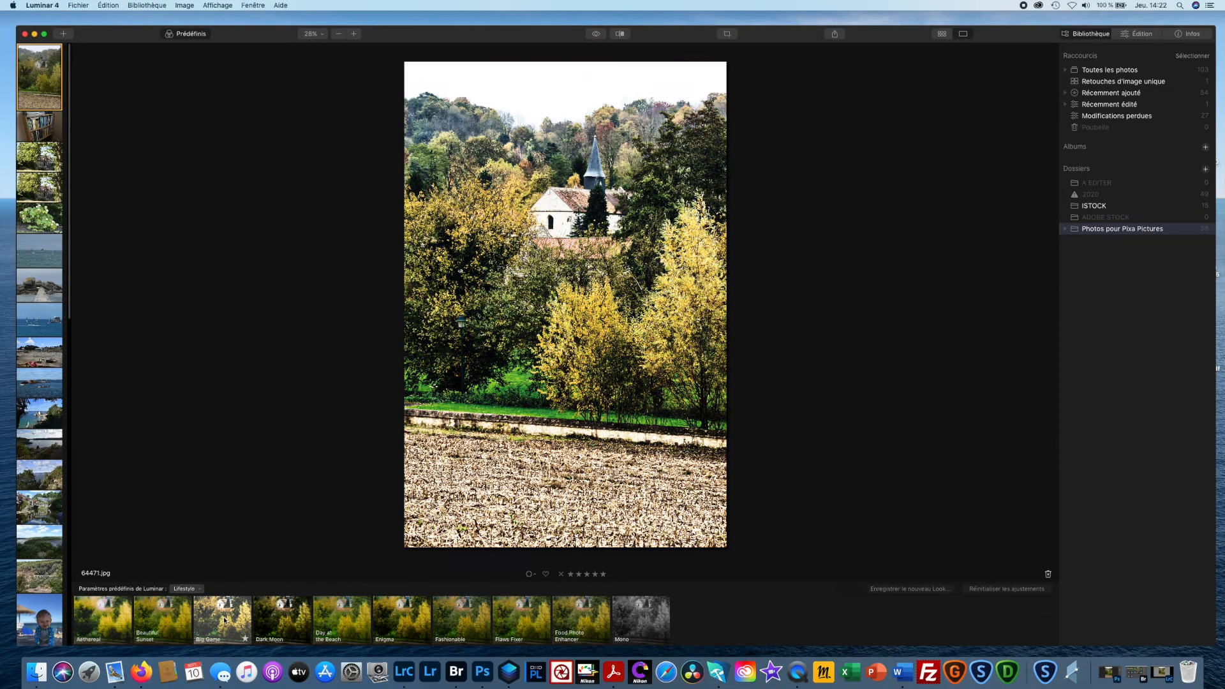
pyautogui.click(280, 623)
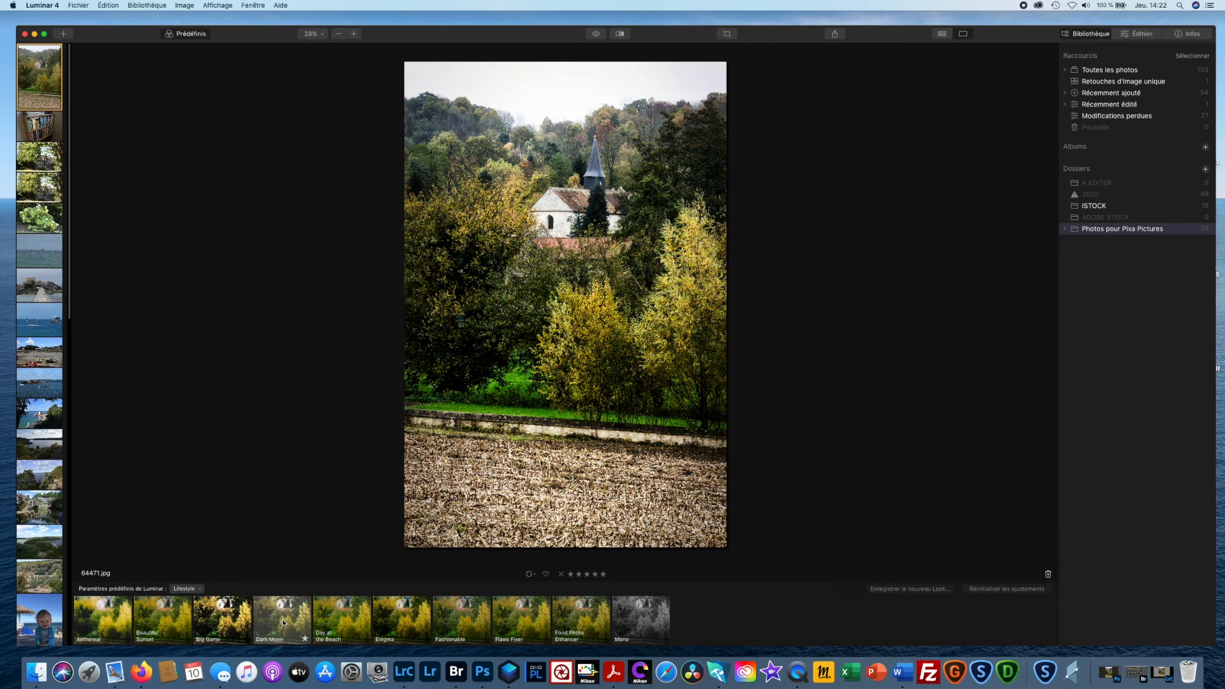
pyautogui.click(342, 622)
pyautogui.click(399, 624)
pyautogui.click(452, 630)
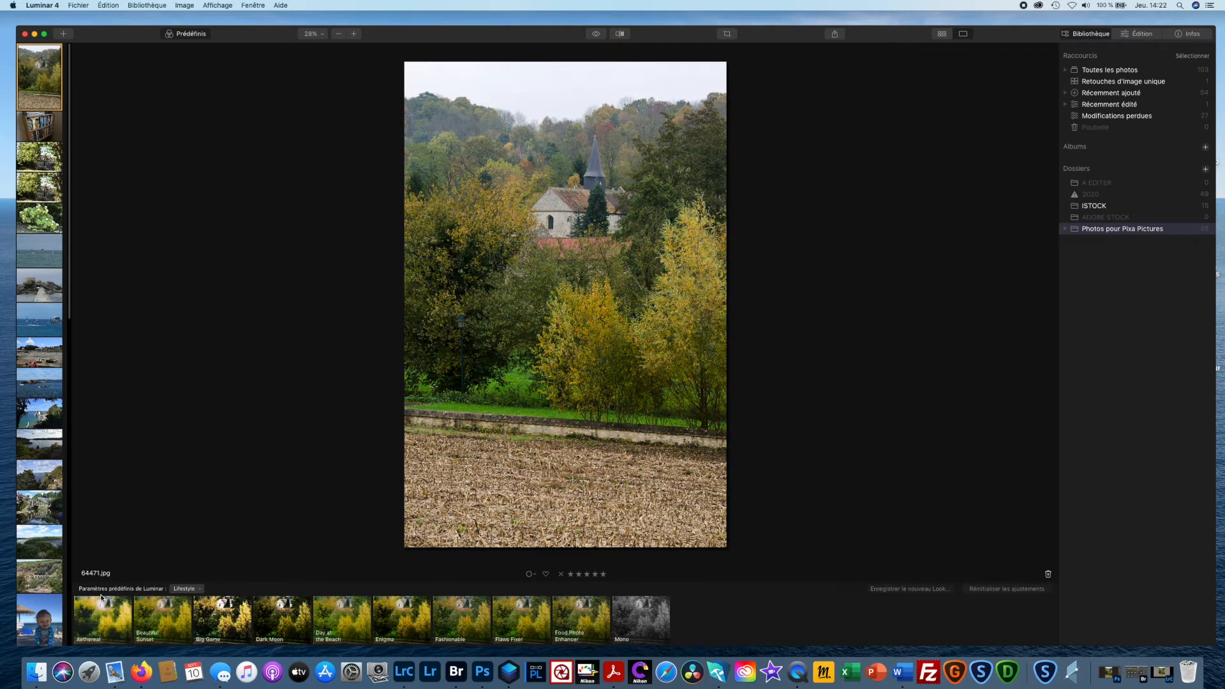
# Browse the looks in the Essentials, Street and Portrait collections and reopen the collection gallery
pyautogui.click(198, 590)
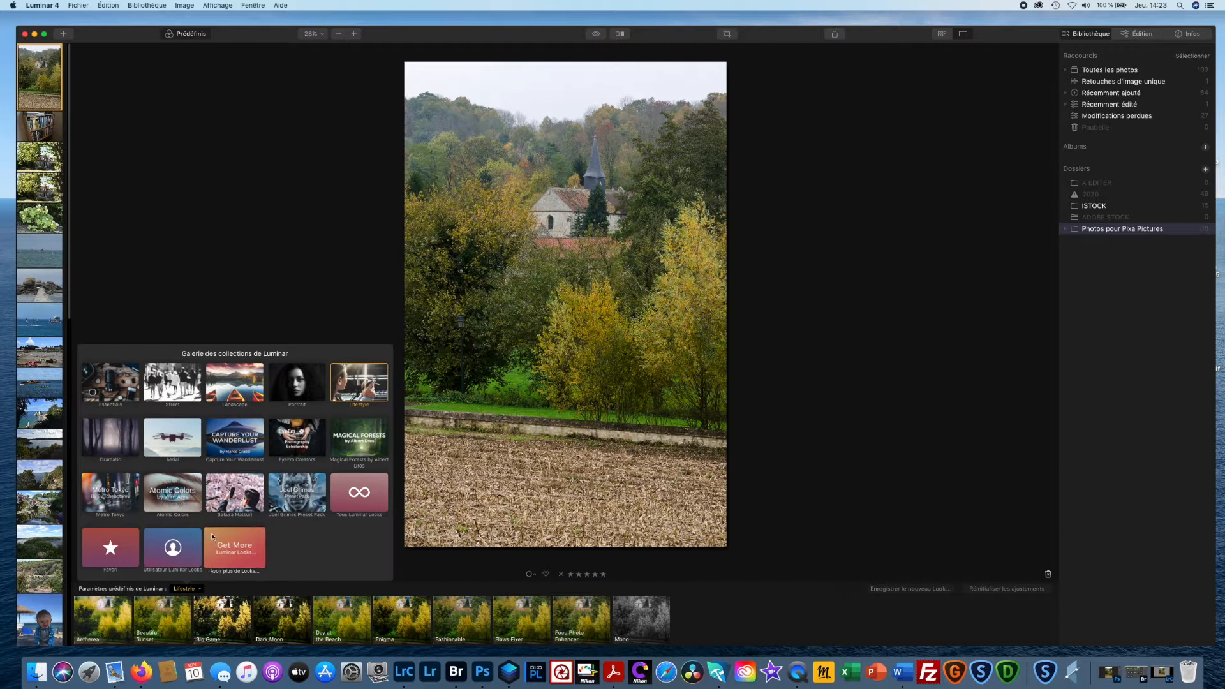
pyautogui.click(115, 387)
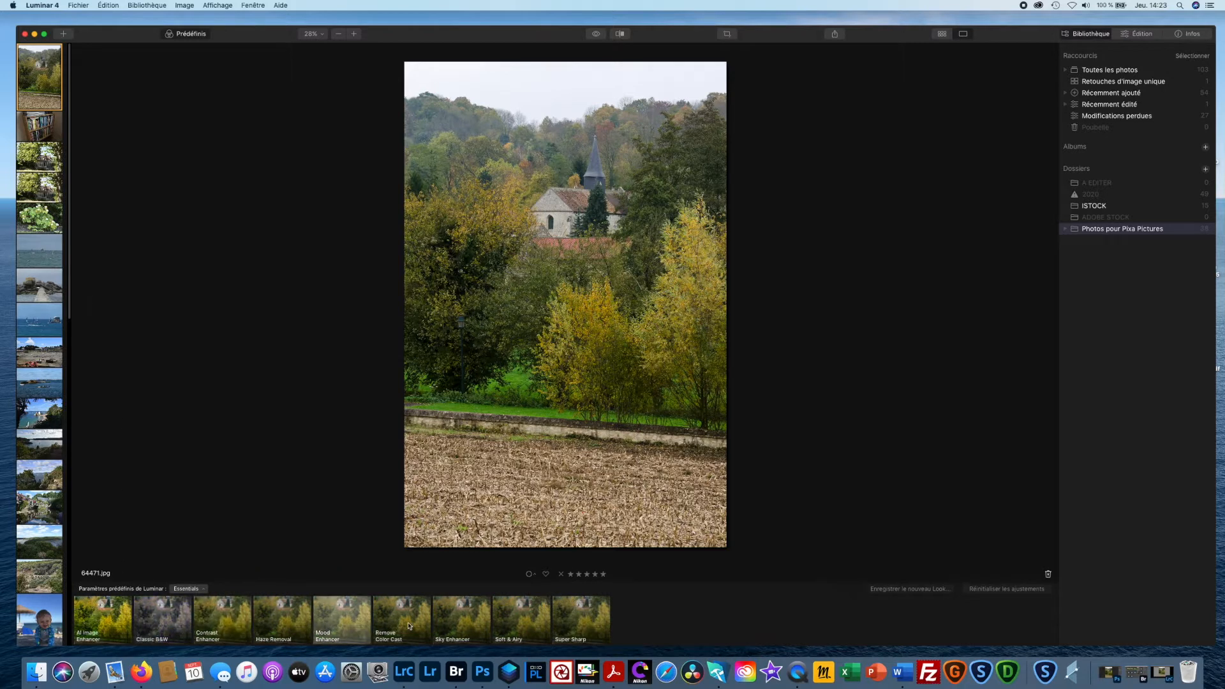
pyautogui.click(205, 590)
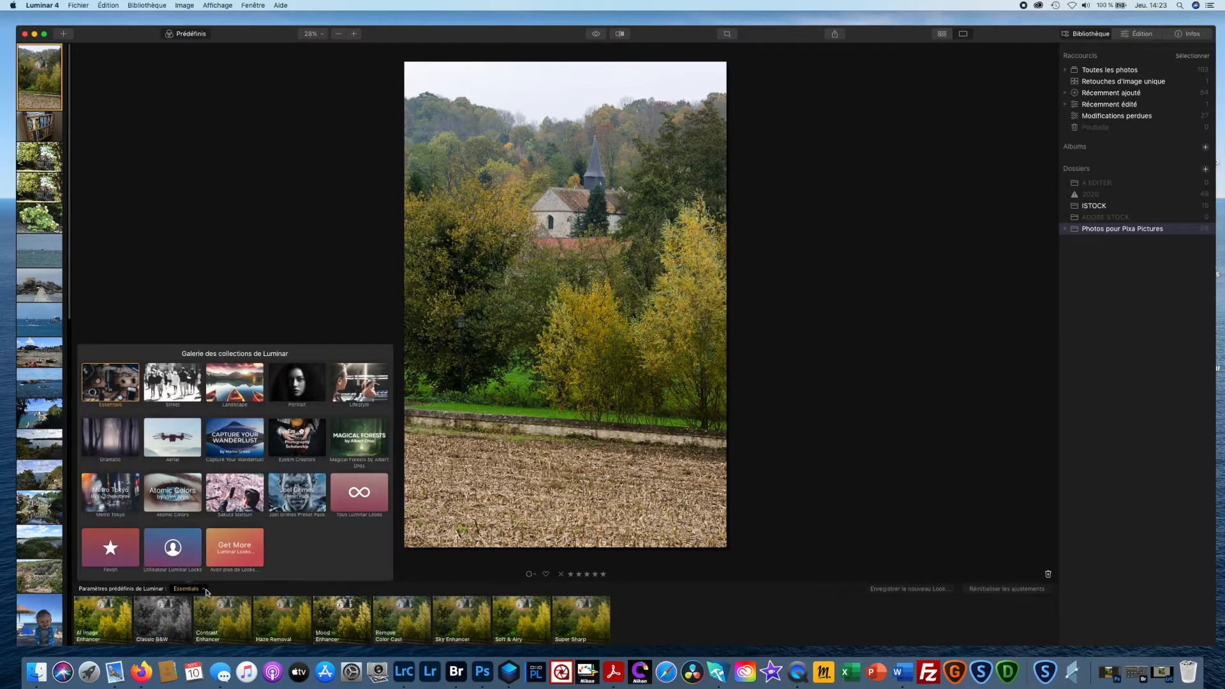
pyautogui.click(186, 385)
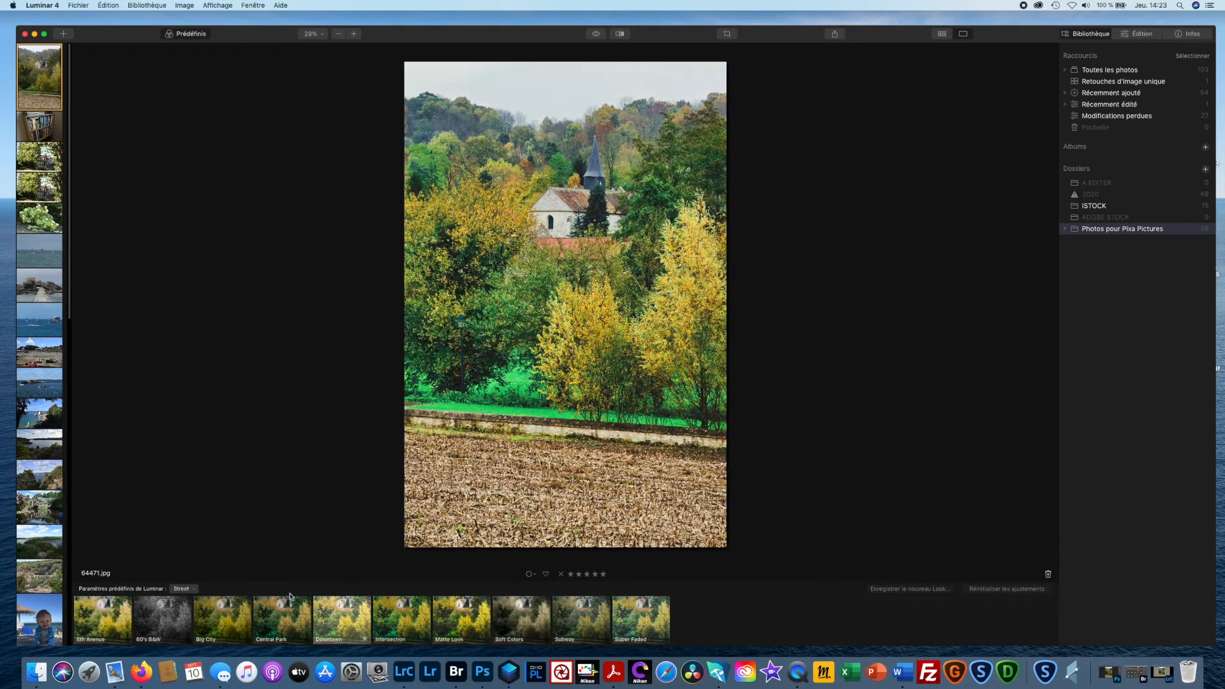
pyautogui.click(192, 589)
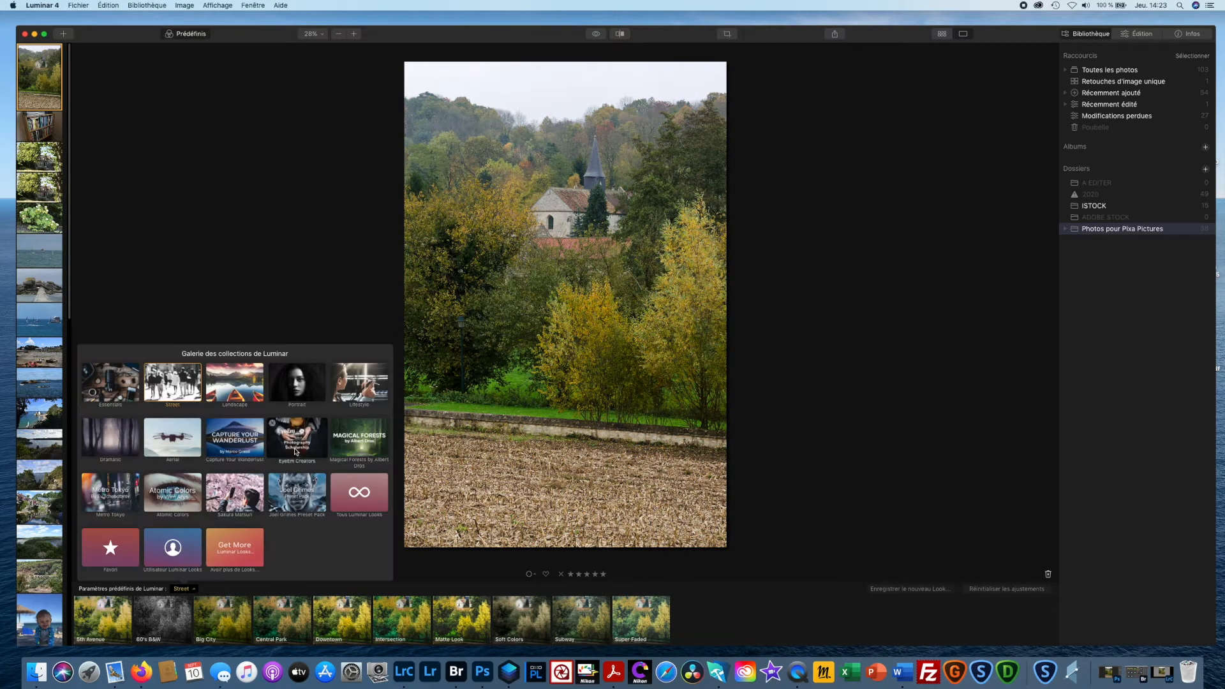
pyautogui.click(303, 391)
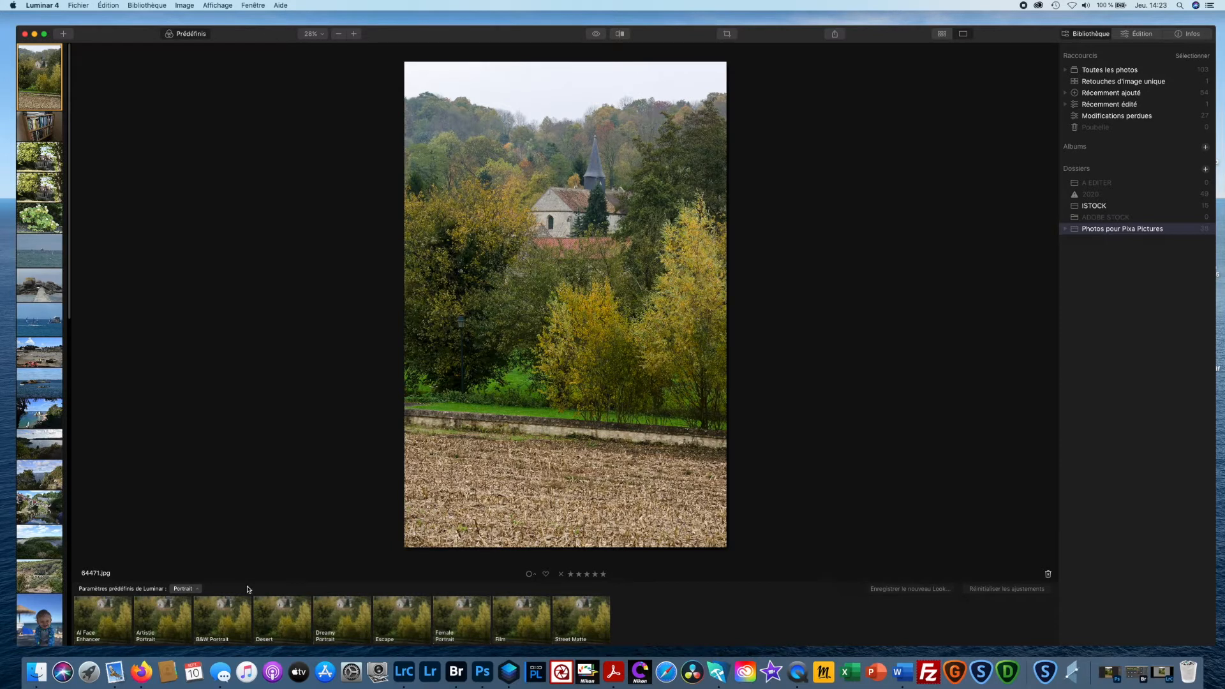
pyautogui.click(186, 588)
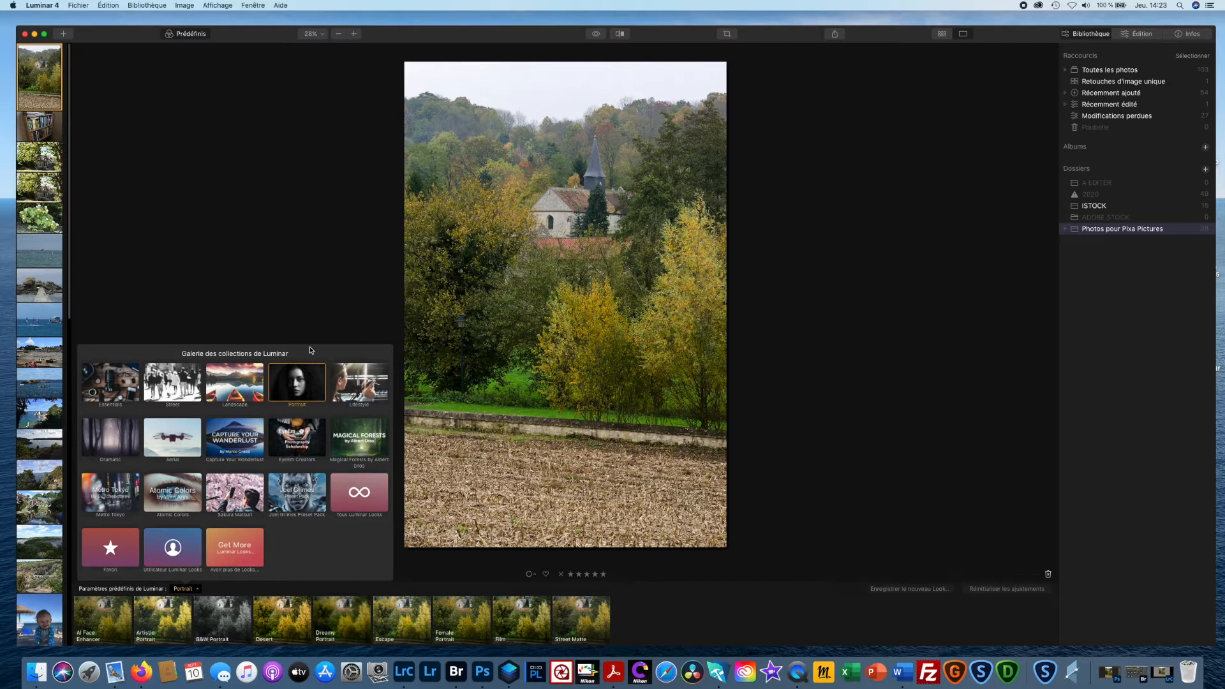
# Switch to Photoshop and add a Curves adjustment layer with default settings above the church photo
pyautogui.click(1109, 675)
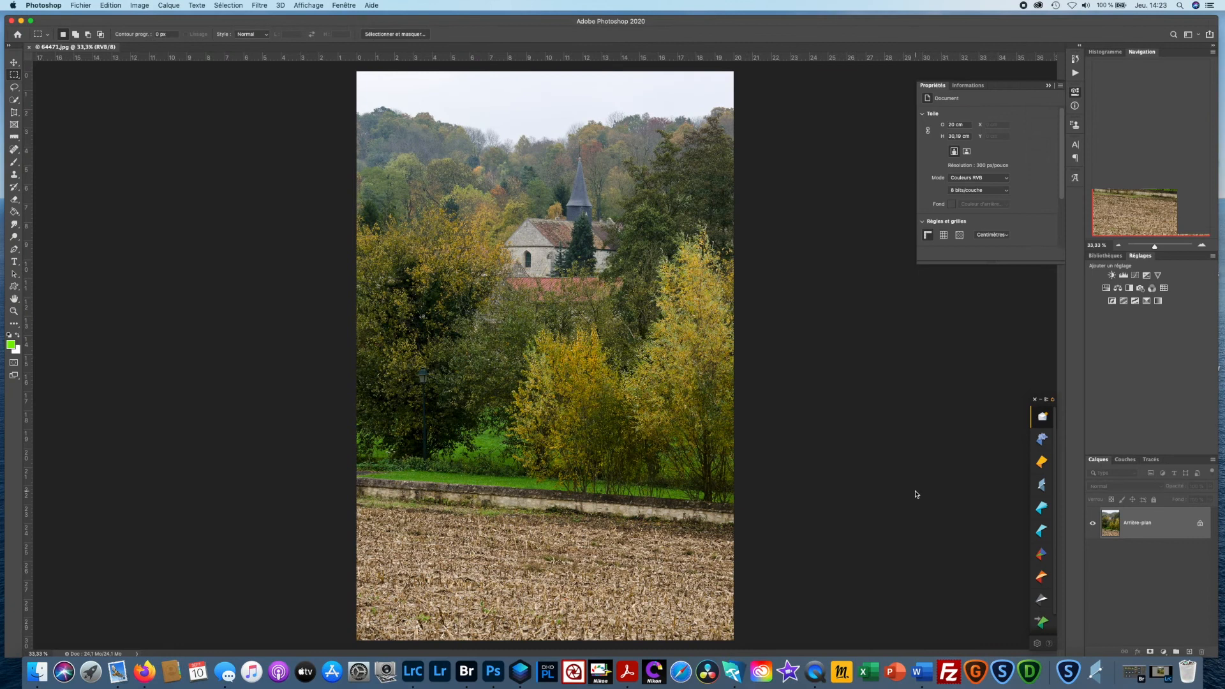
pyautogui.click(1048, 86)
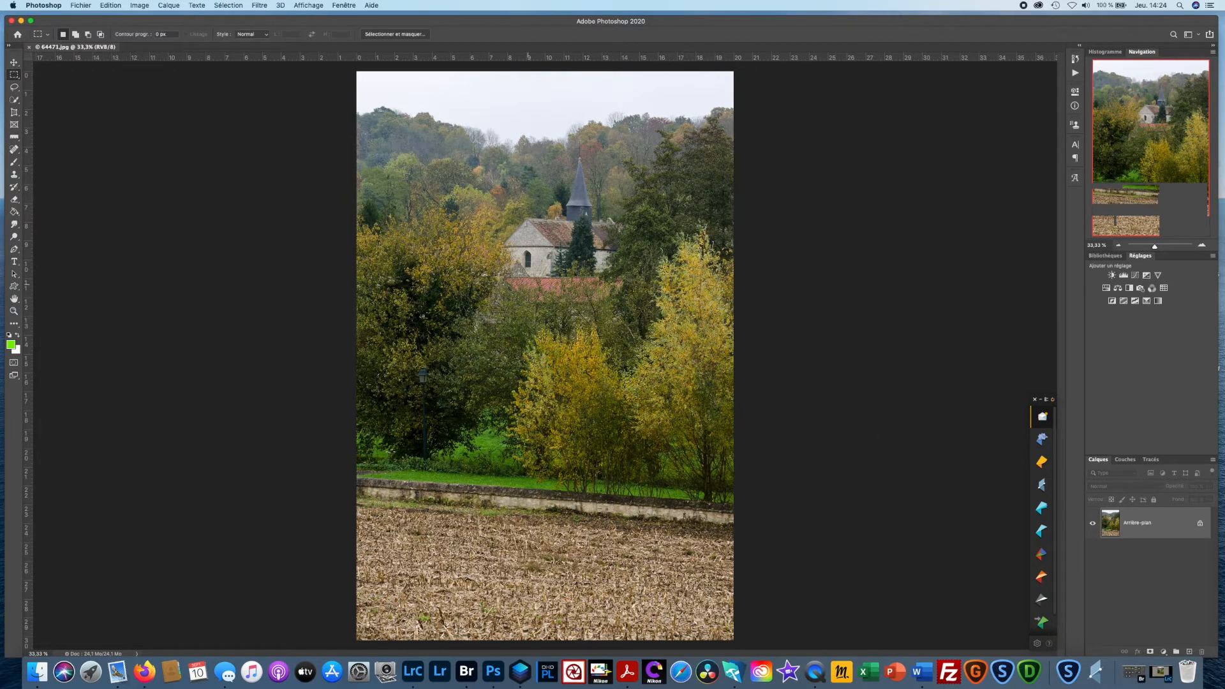
pyautogui.click(171, 6)
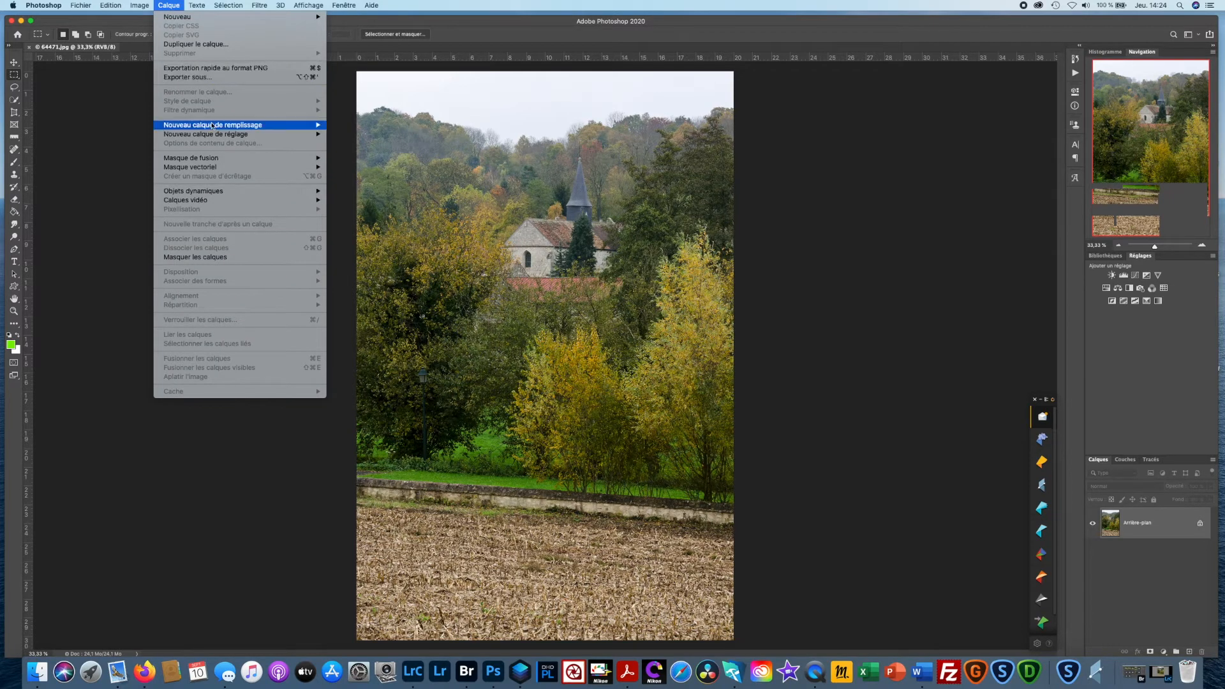
pyautogui.moveTo(217, 137)
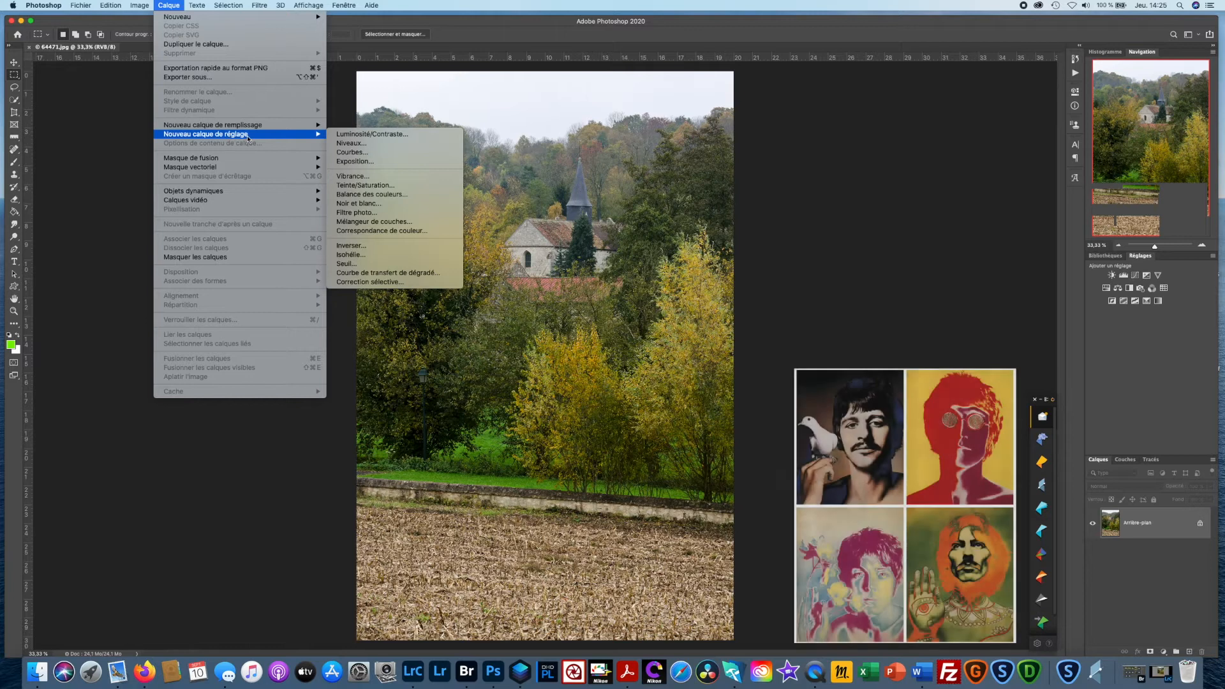
pyautogui.click(358, 153)
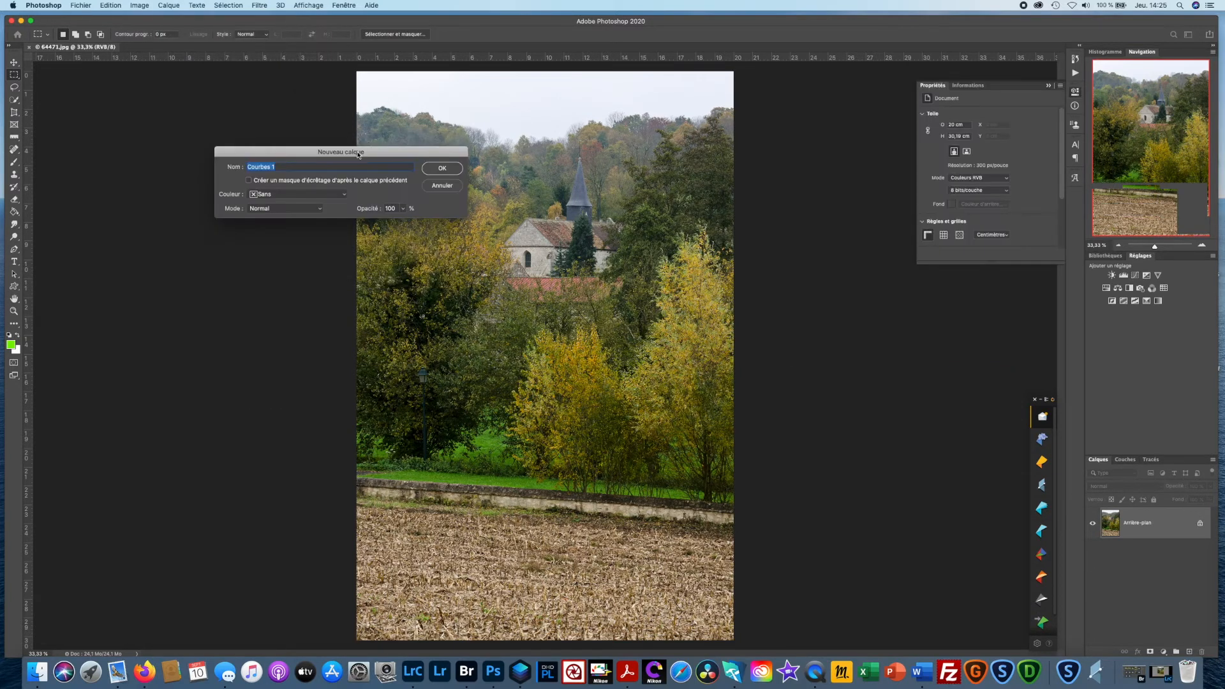
pyautogui.click(442, 169)
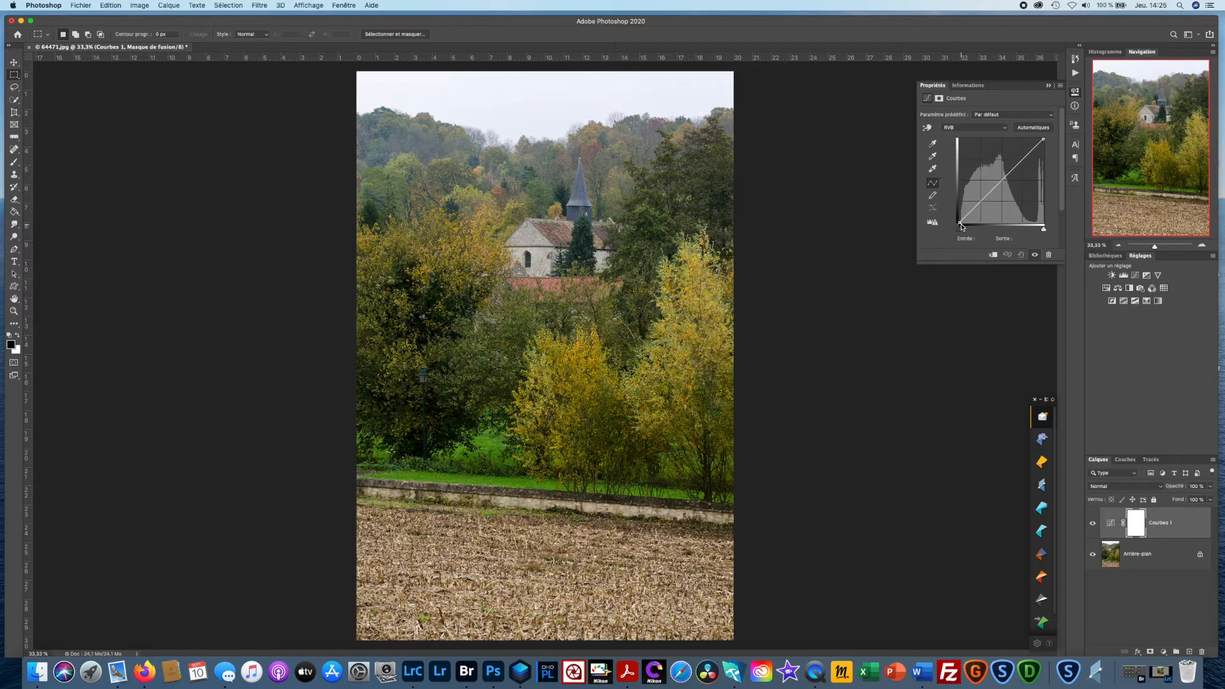
# Bend the RGB curve into a wave: raise the black point to output 213, lower the white point, and place a midpoint at input 130, output 127
pyautogui.click(979, 200)
pyautogui.click(1022, 159)
pyautogui.moveTo(960, 226); pyautogui.dragTo(960, 154)
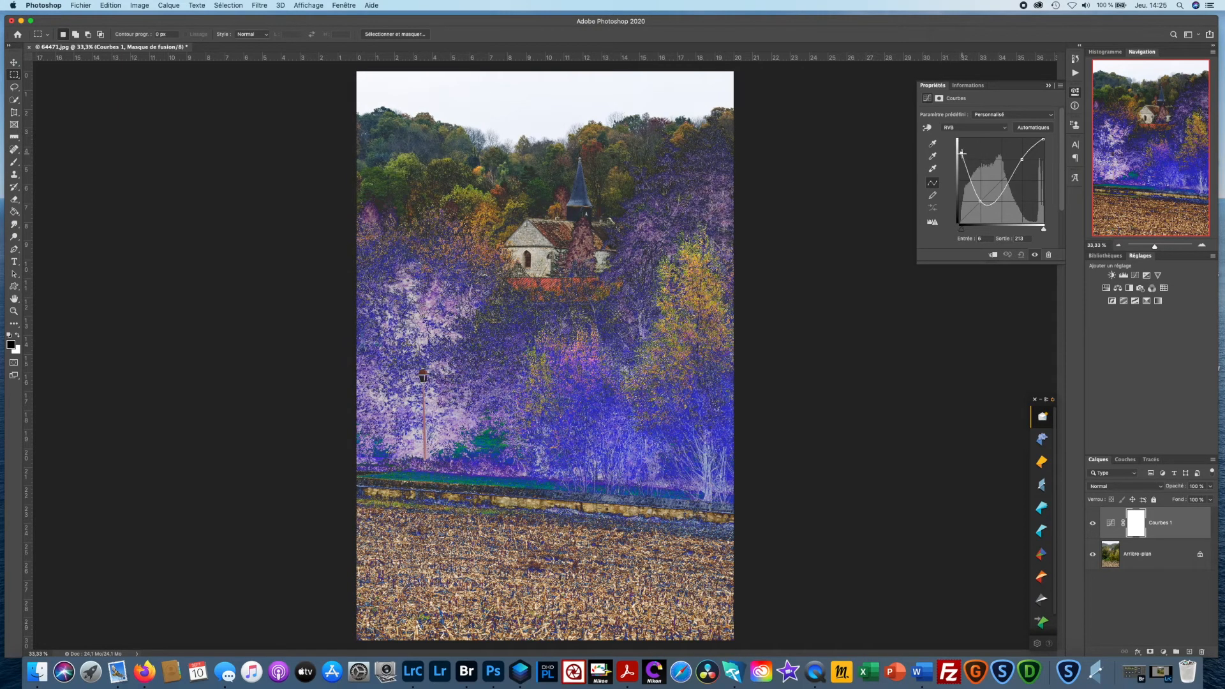
pyautogui.moveTo(1045, 141); pyautogui.dragTo(1001, 181)
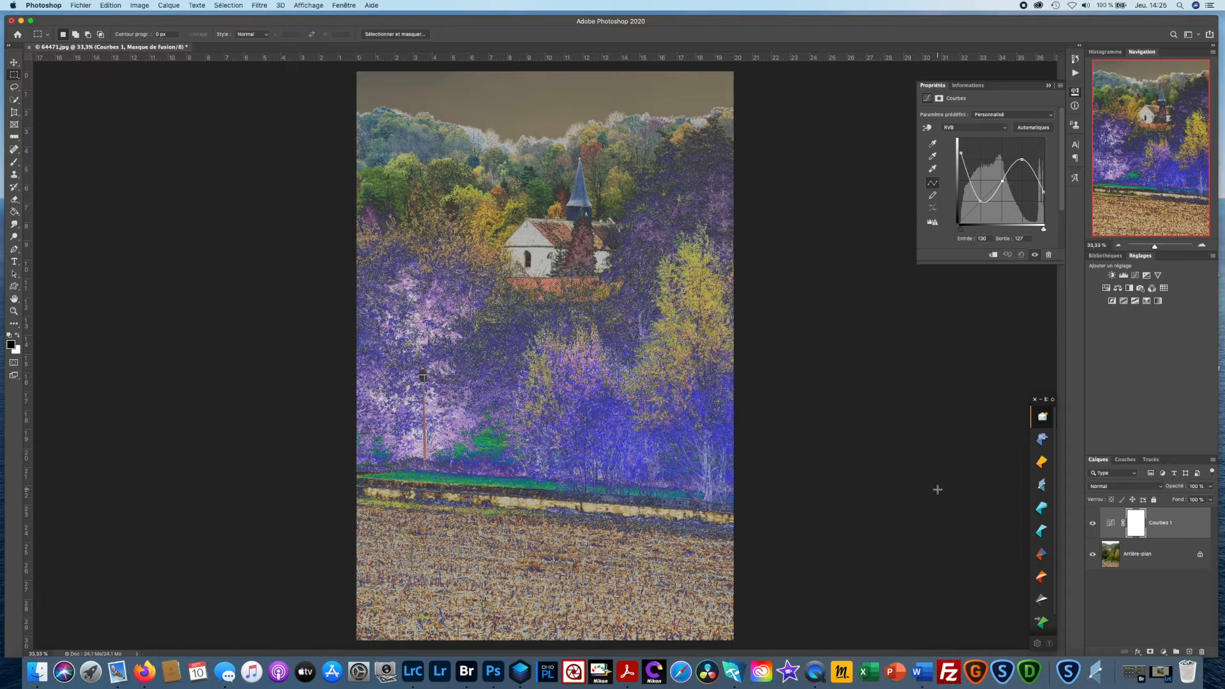
# Add a Brightness/Contrast adjustment layer with brightness 34 and contrast 31
pyautogui.click(169, 5)
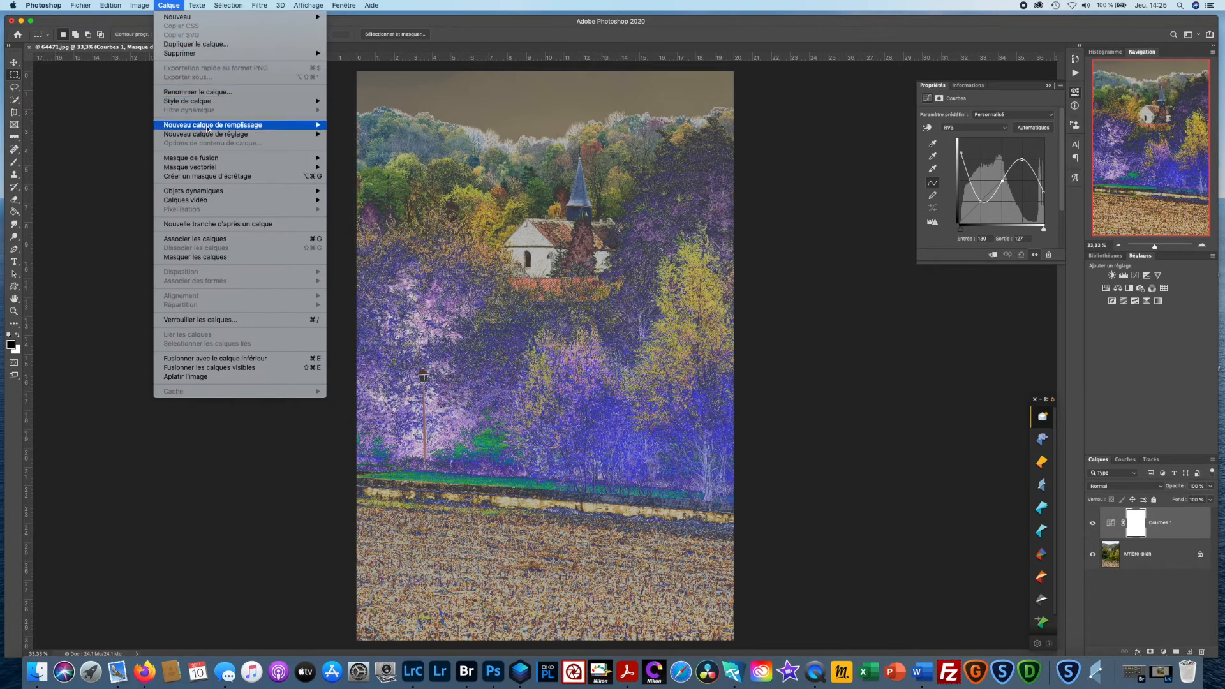
pyautogui.click(379, 137)
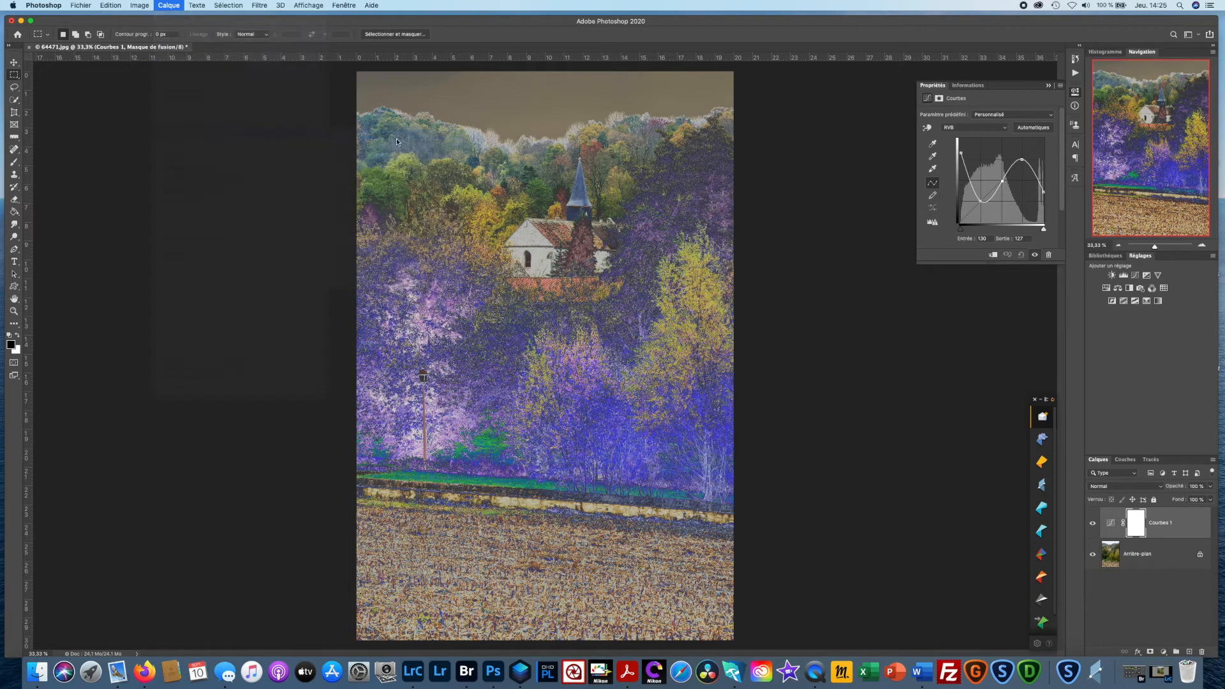
pyautogui.click(449, 169)
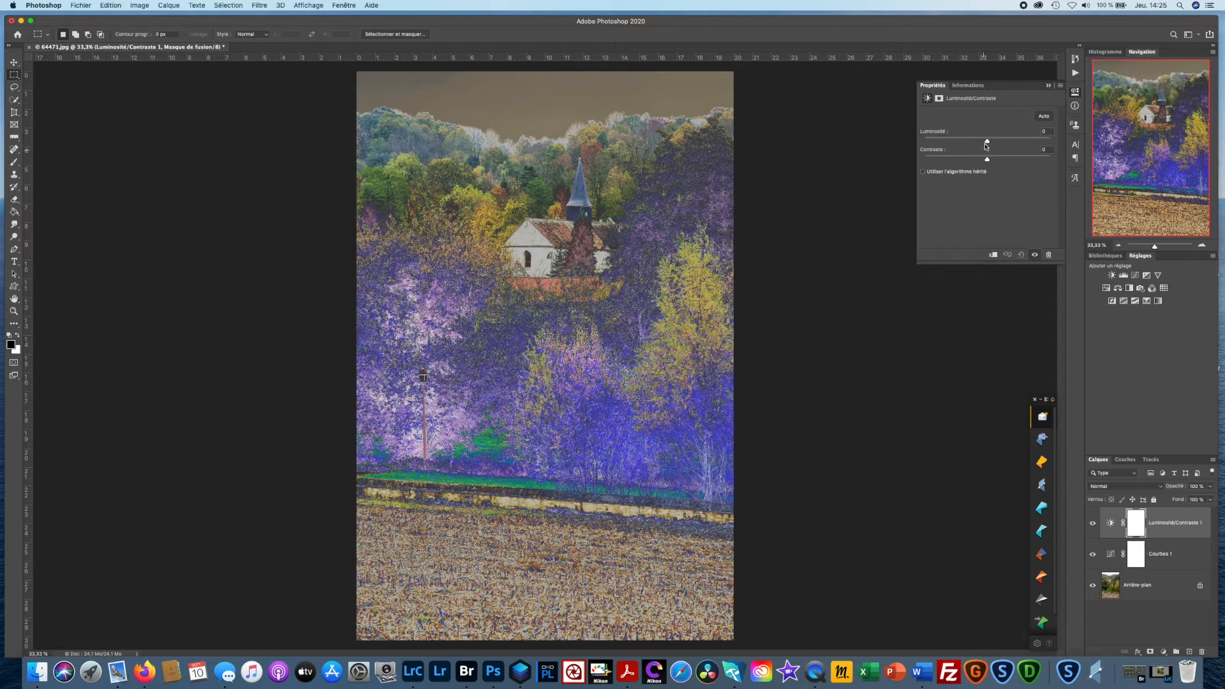
pyautogui.moveTo(988, 142); pyautogui.dragTo(1007, 161)
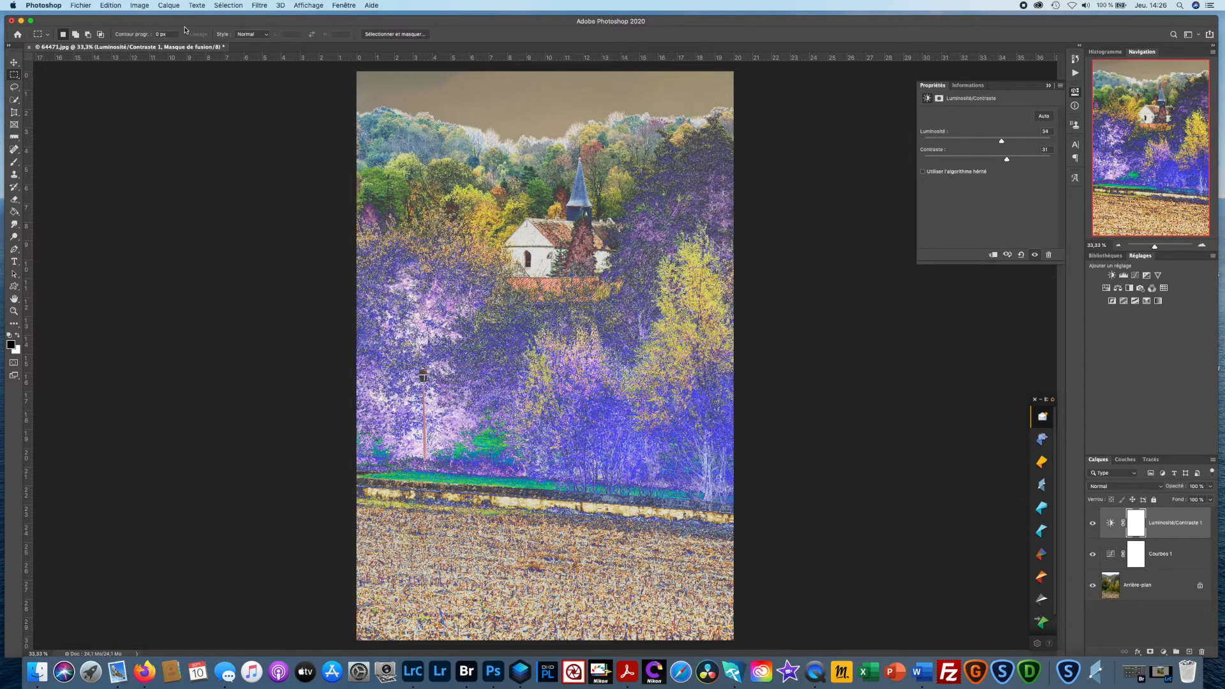
# Add a Photo Filter adjustment layer using Warming Filter (85) and raise its density slightly to 26%
pyautogui.click(169, 6)
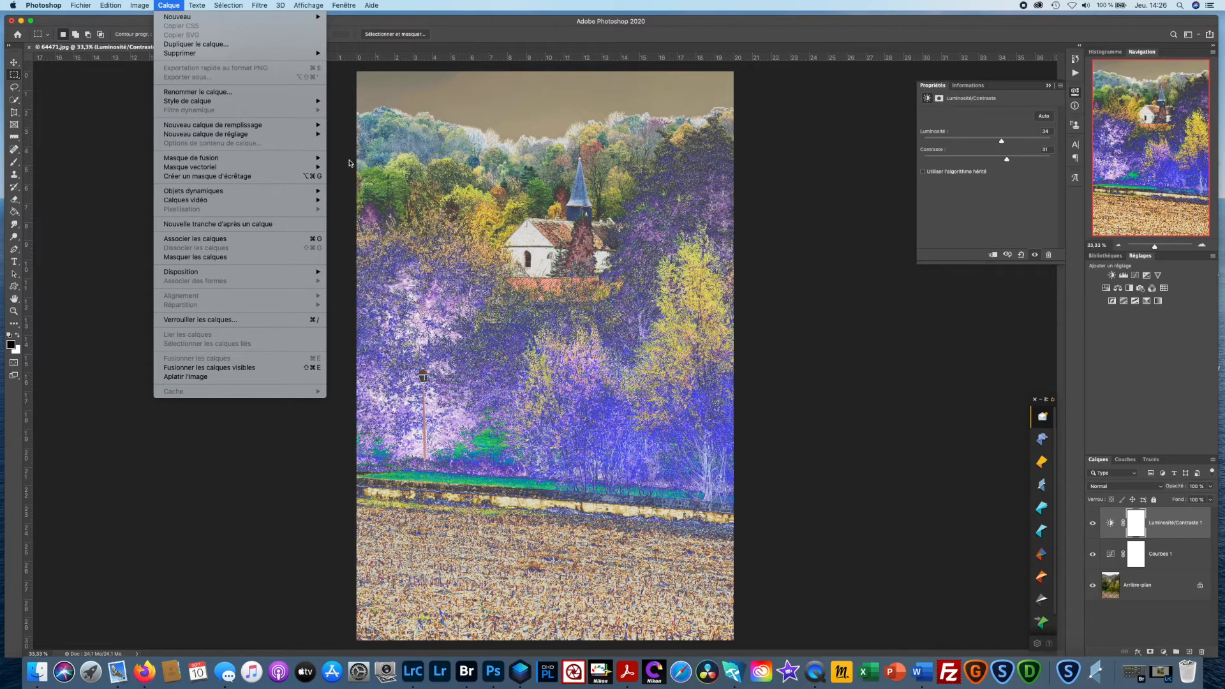
pyautogui.moveTo(308, 136)
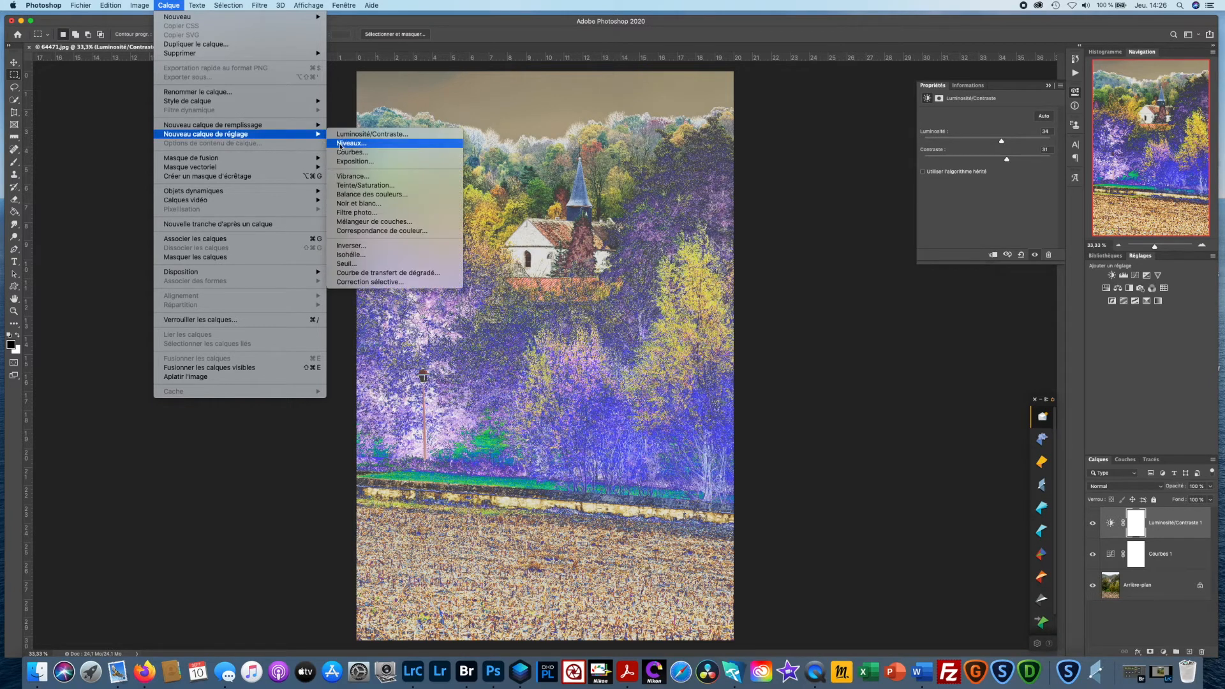
pyautogui.click(370, 214)
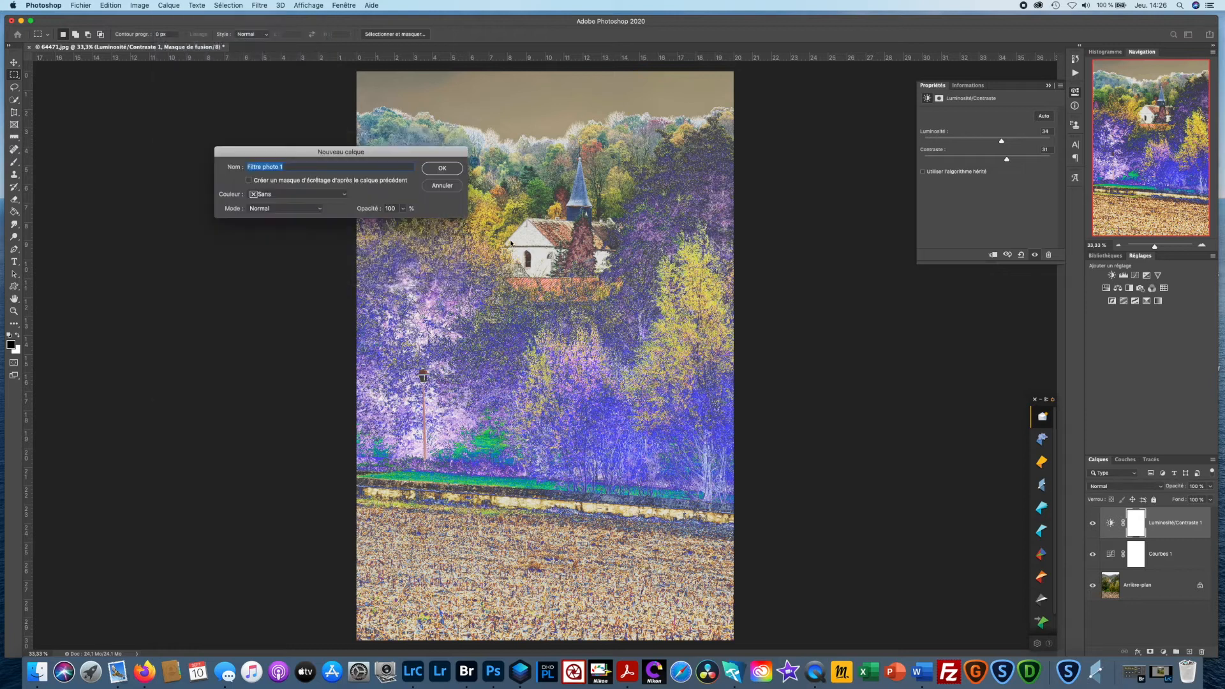
pyautogui.click(451, 171)
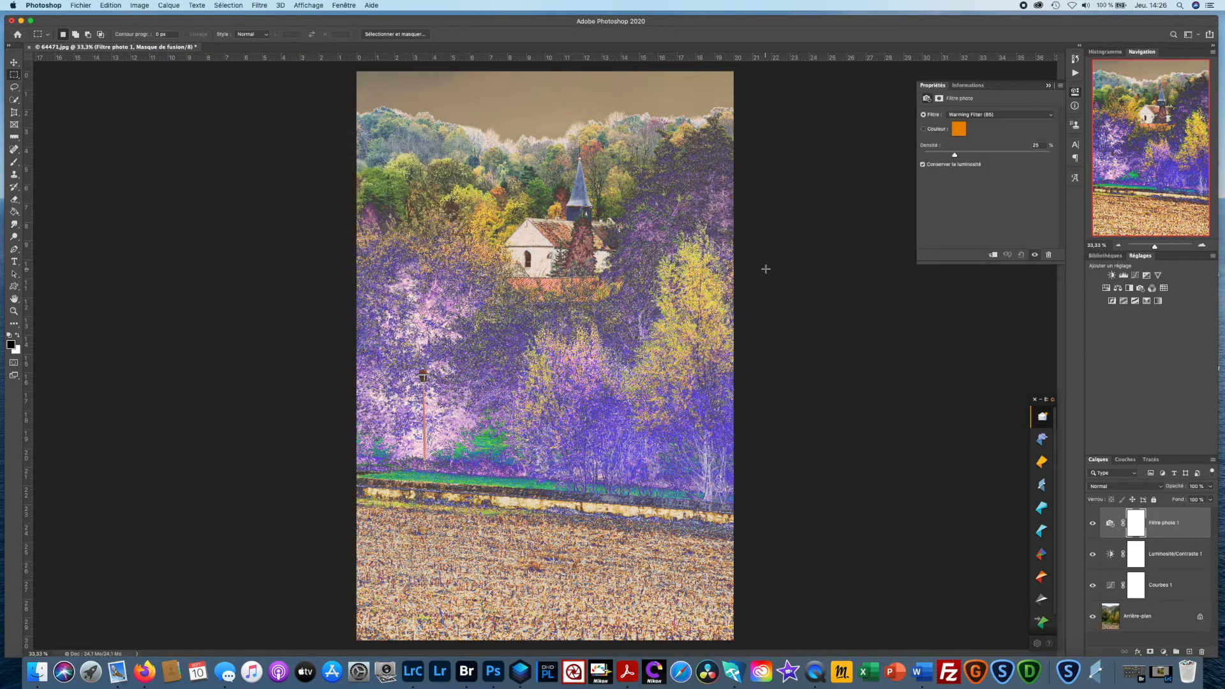
pyautogui.moveTo(955, 156); pyautogui.dragTo(956, 157)
# Export the adjustments as a color lookup table described as "Solarisation couleur", with 64 grid points, high quality and CUBE format
pyautogui.click(83, 7)
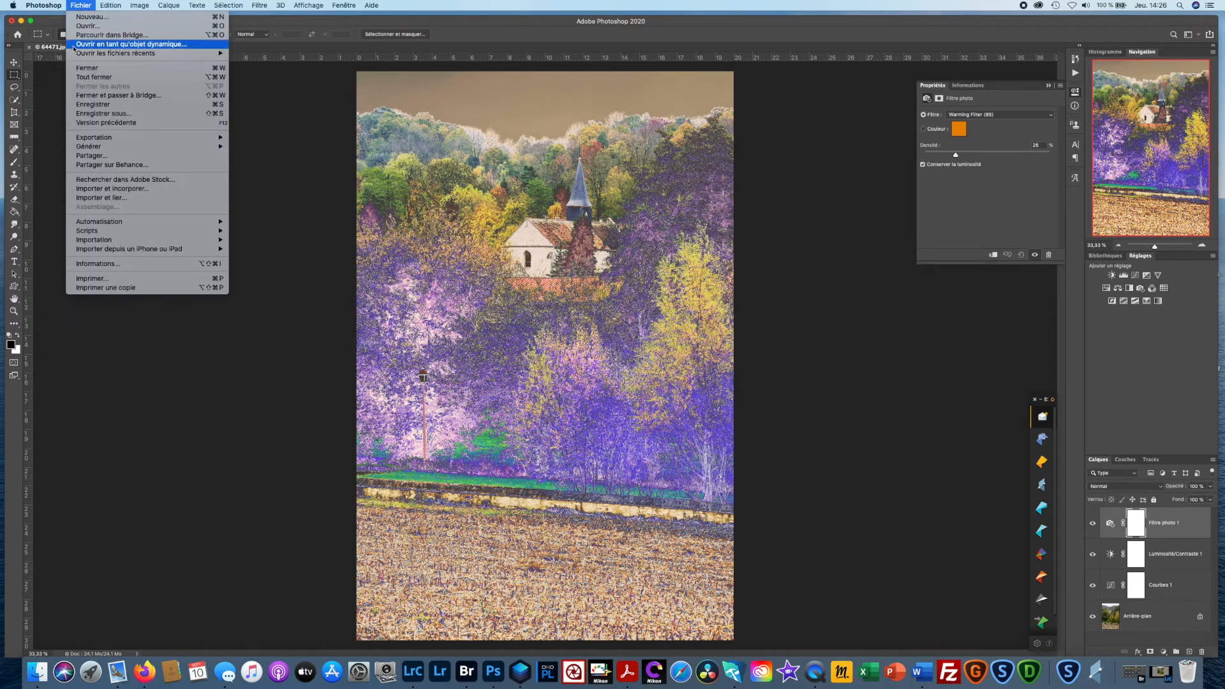
pyautogui.moveTo(84, 138)
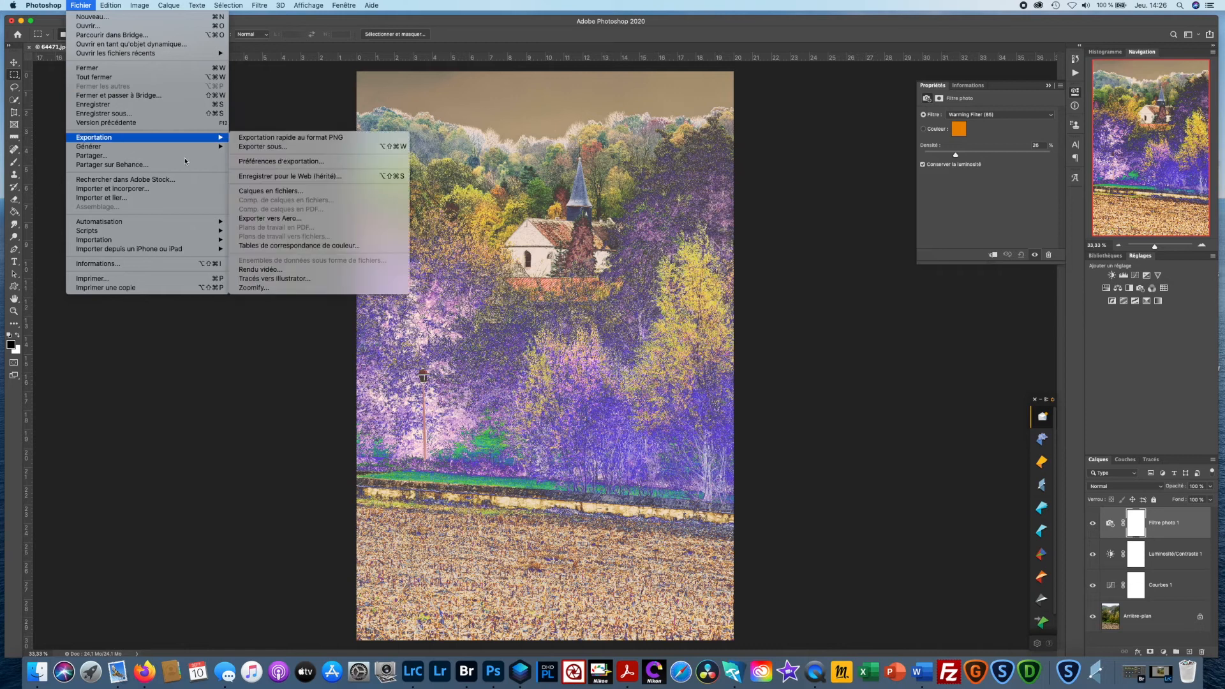
pyautogui.click(300, 246)
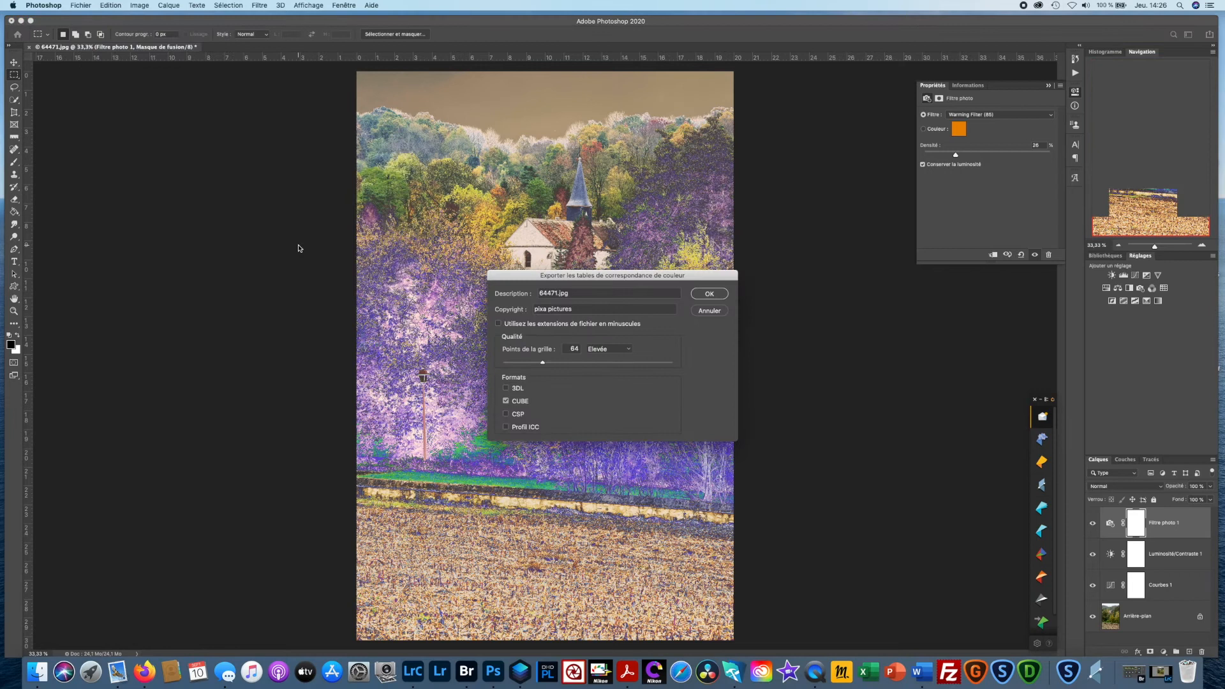
pyautogui.click(581, 294)
pyautogui.moveTo(581, 294); pyautogui.dragTo(512, 294)
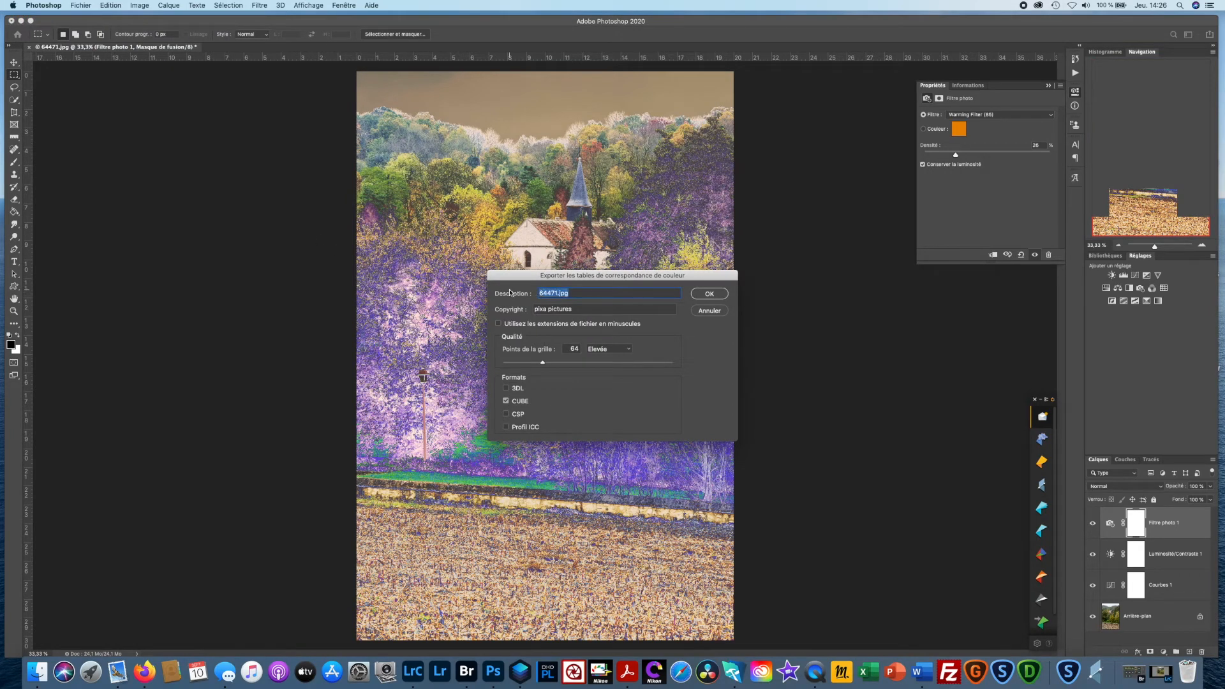
pyautogui.write('Solarisation couleur')
pyautogui.click(625, 351)
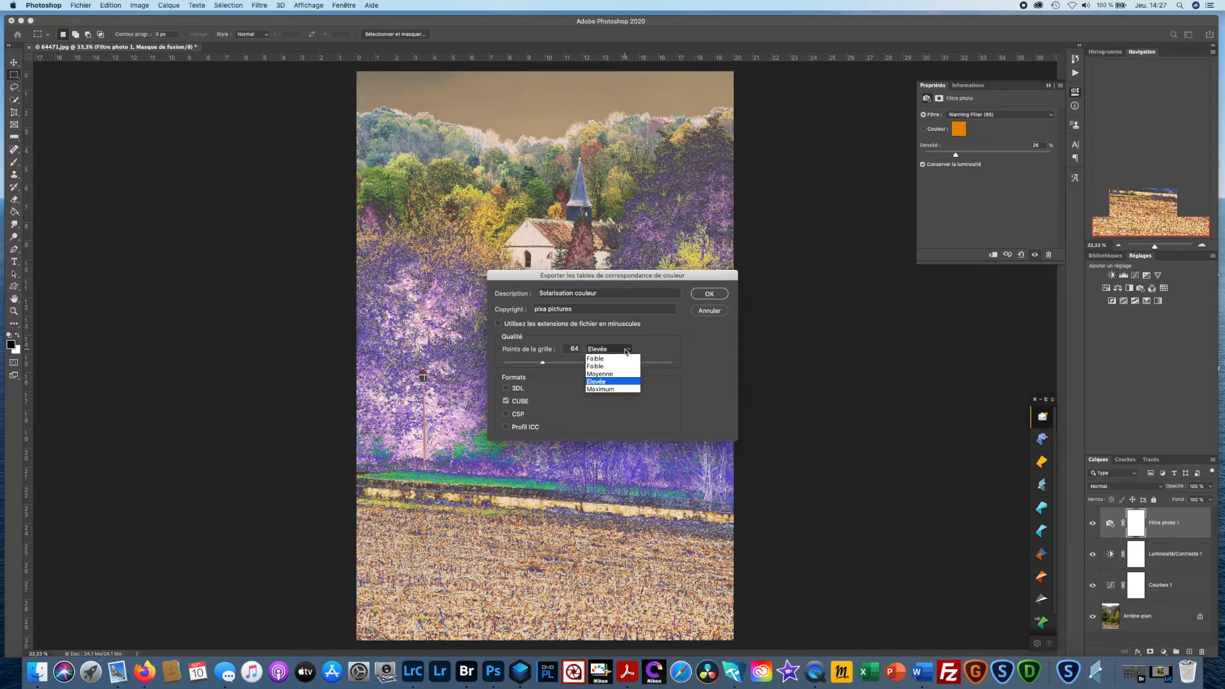
pyautogui.click(583, 333)
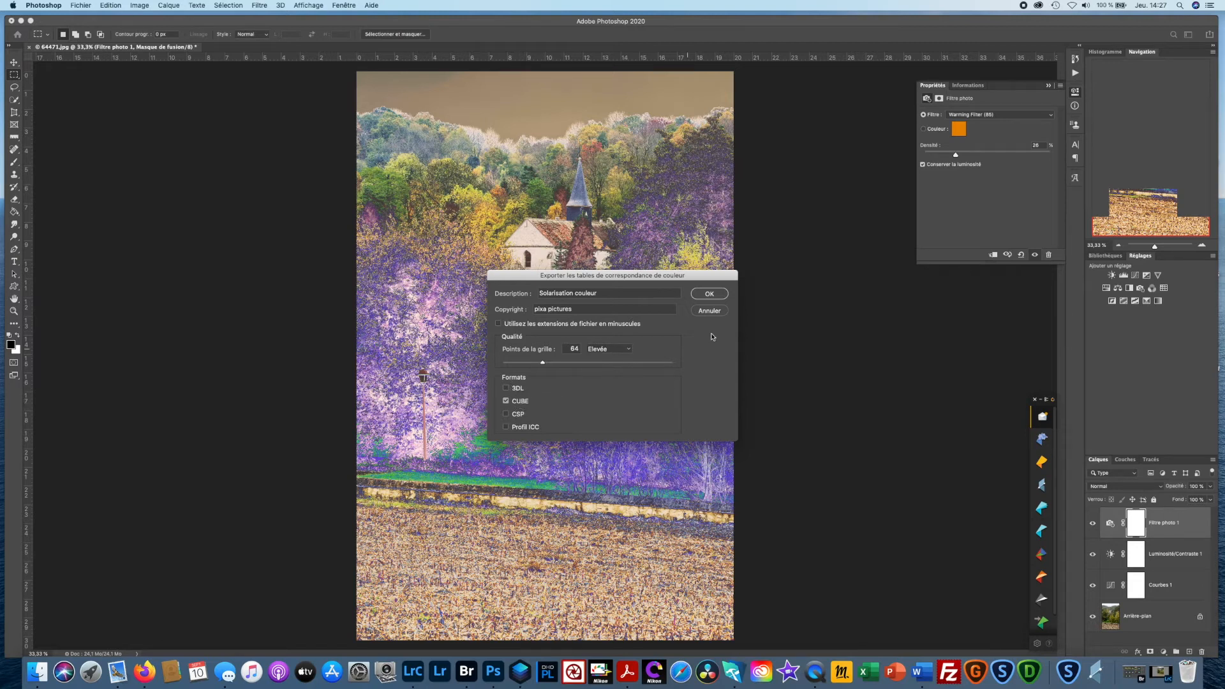
pyautogui.click(702, 298)
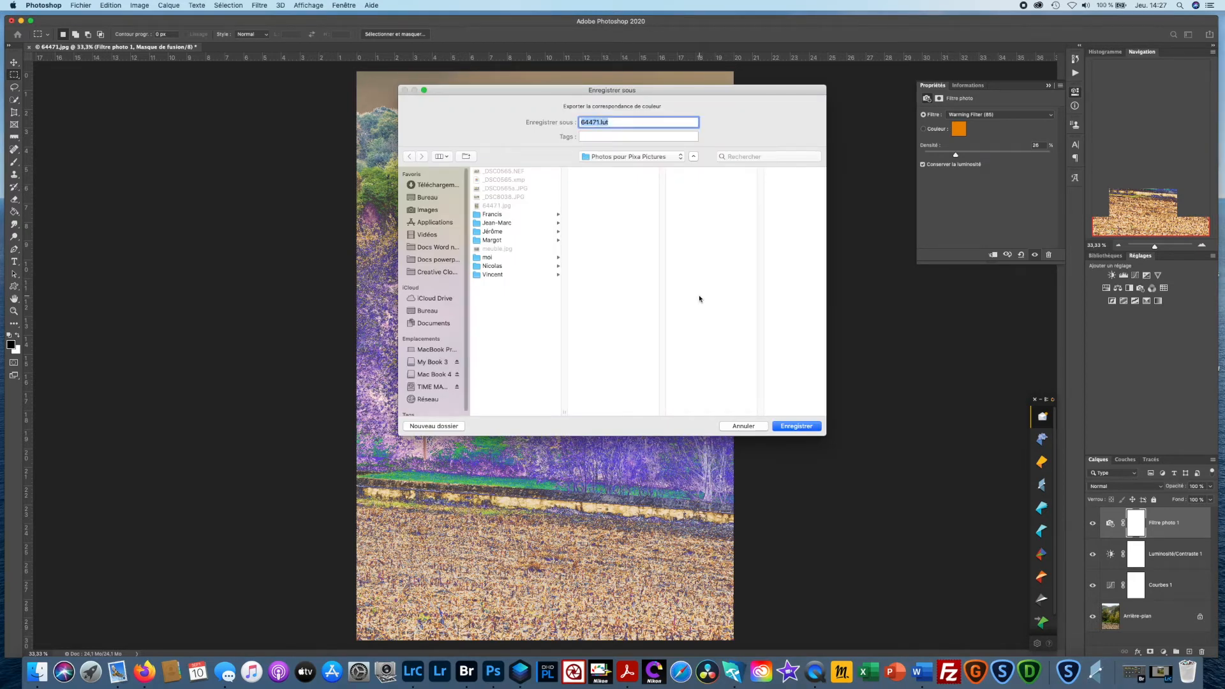
# Save the exported lookup table as "Solar Couleur" in the Photos pour Pixa Pictures folder
pyautogui.click(600, 122)
pyautogui.press('BackSpace')
pyautogui.press('BackSpace')
pyautogui.press('BackSpace')
pyautogui.press('BackSpace')
pyautogui.press('BackSpace')
pyautogui.write('Solar Couleur')
pyautogui.click(796, 425)
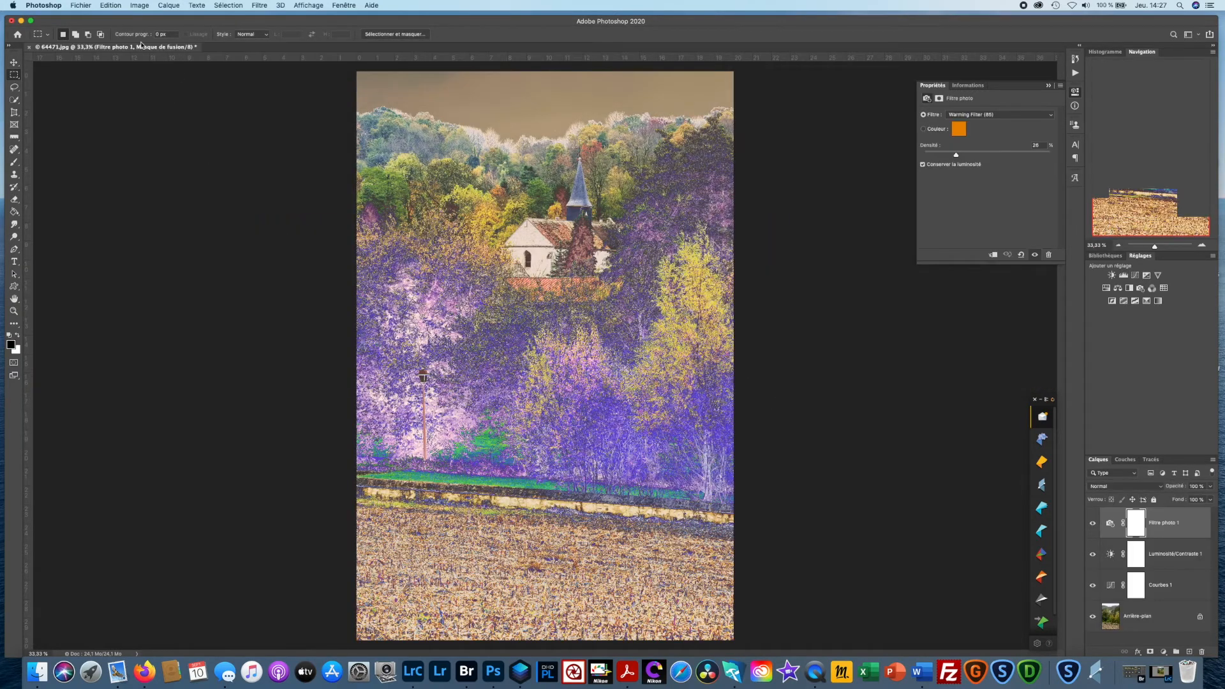
# Close the church photo without saving and open the house photo _DSC0565a.JPG from Bridge
pyautogui.click(80, 5)
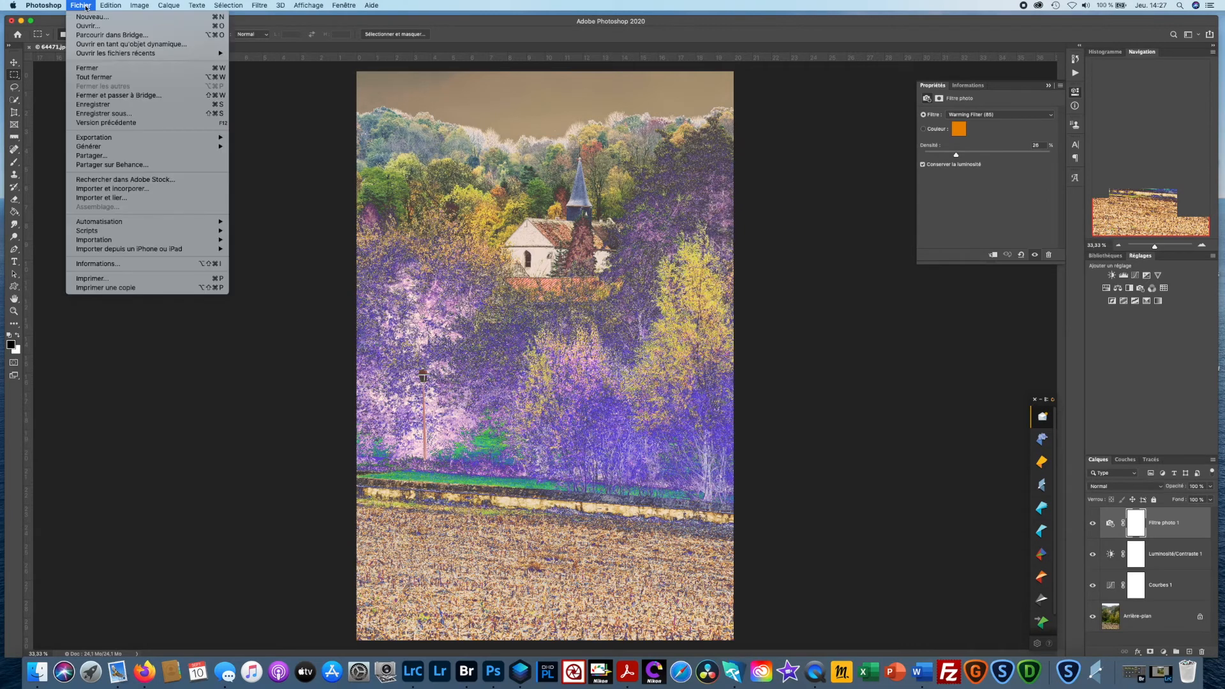
pyautogui.click(98, 69)
pyautogui.click(581, 217)
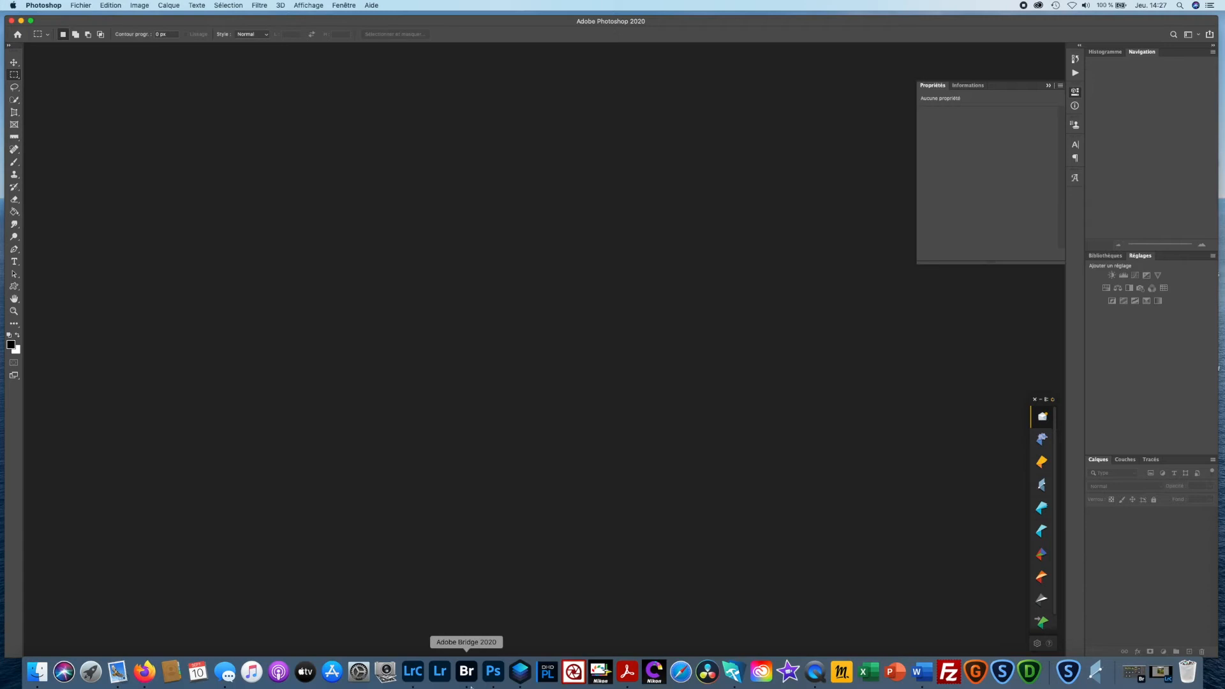
pyautogui.click(469, 675)
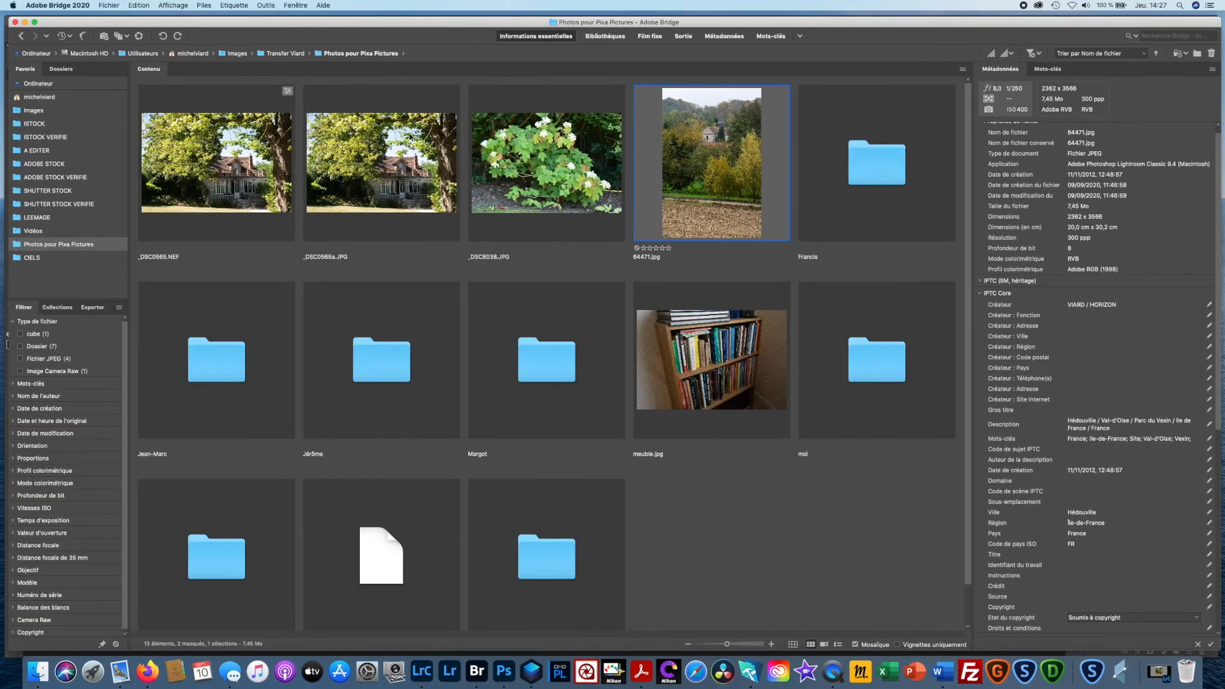
pyautogui.doubleClick(409, 148)
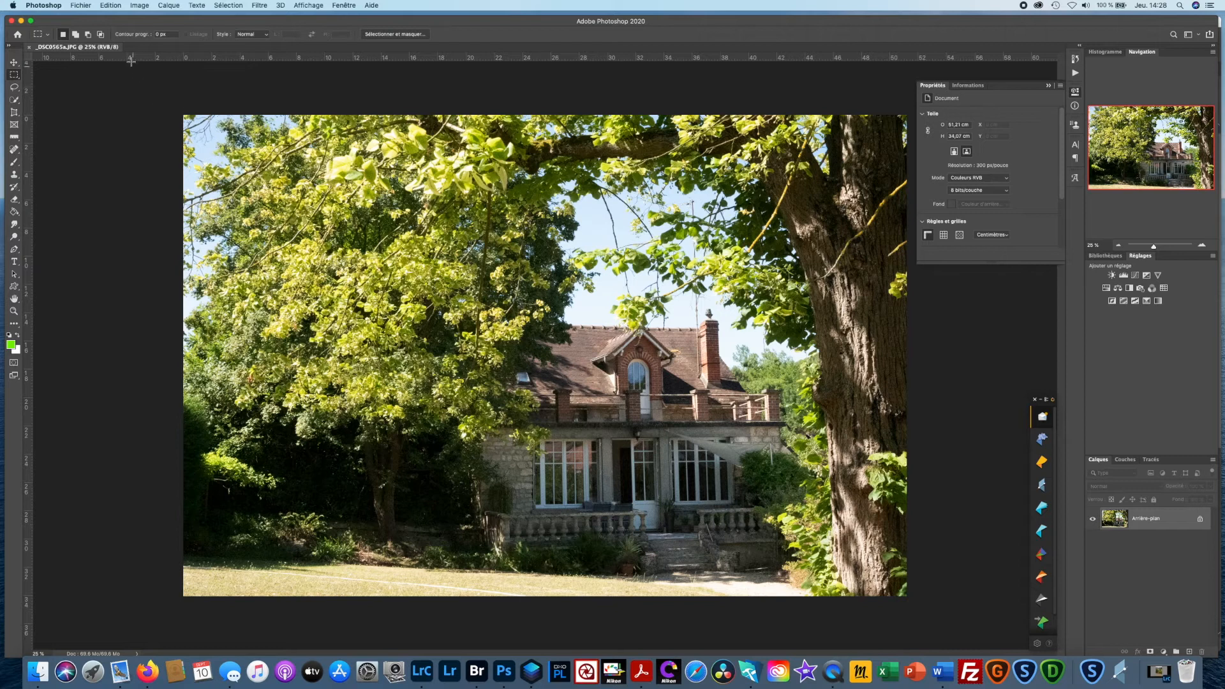
# Apply a Color Lookup adjustment to the house photo using Solar Couleur.CUBE from the Photos pour Pixa Pictures folder
pyautogui.click(141, 7)
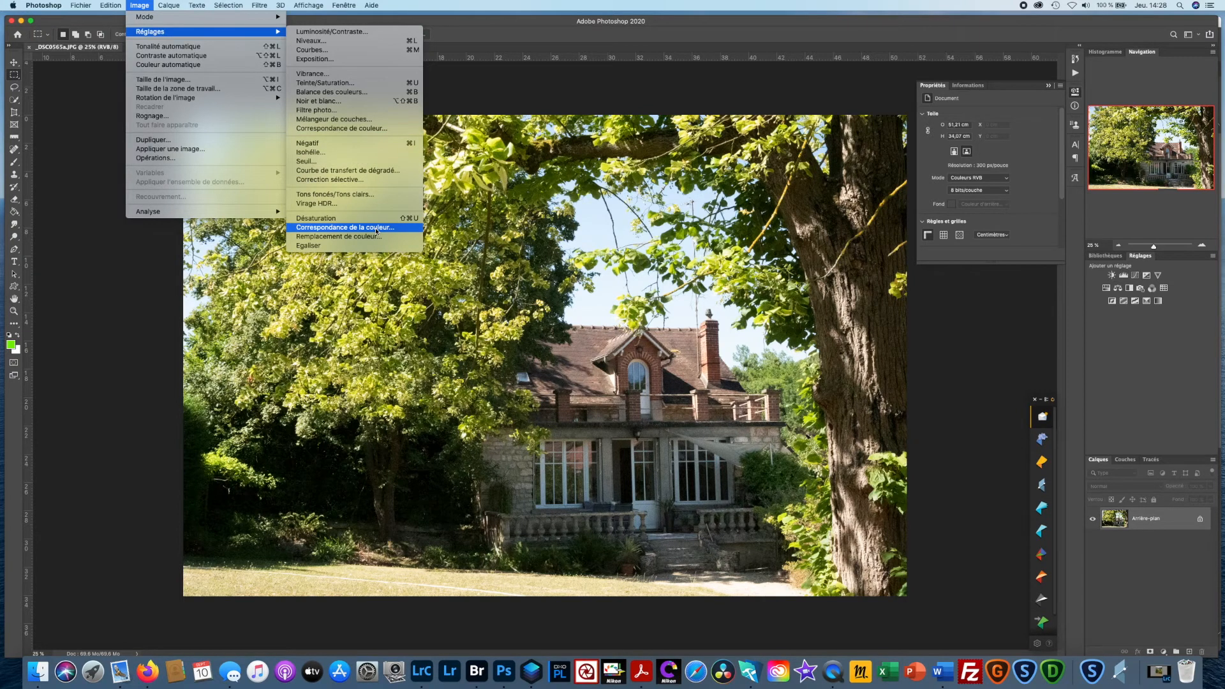
pyautogui.click(385, 129)
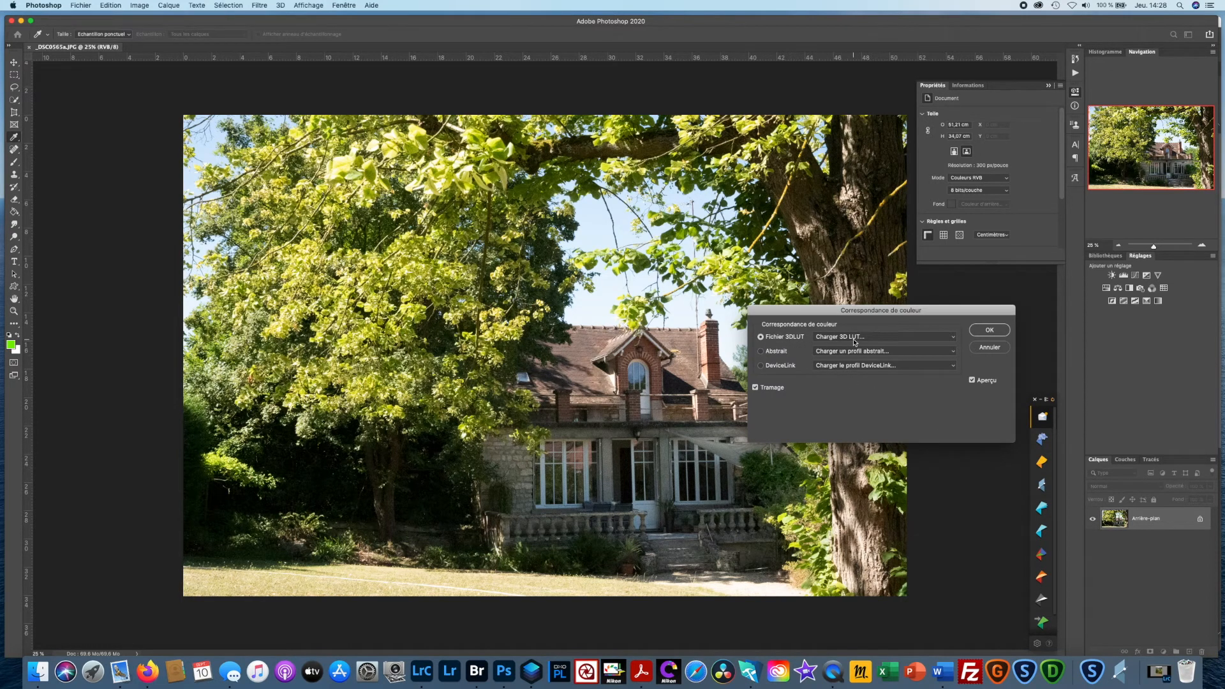
pyautogui.click(944, 342)
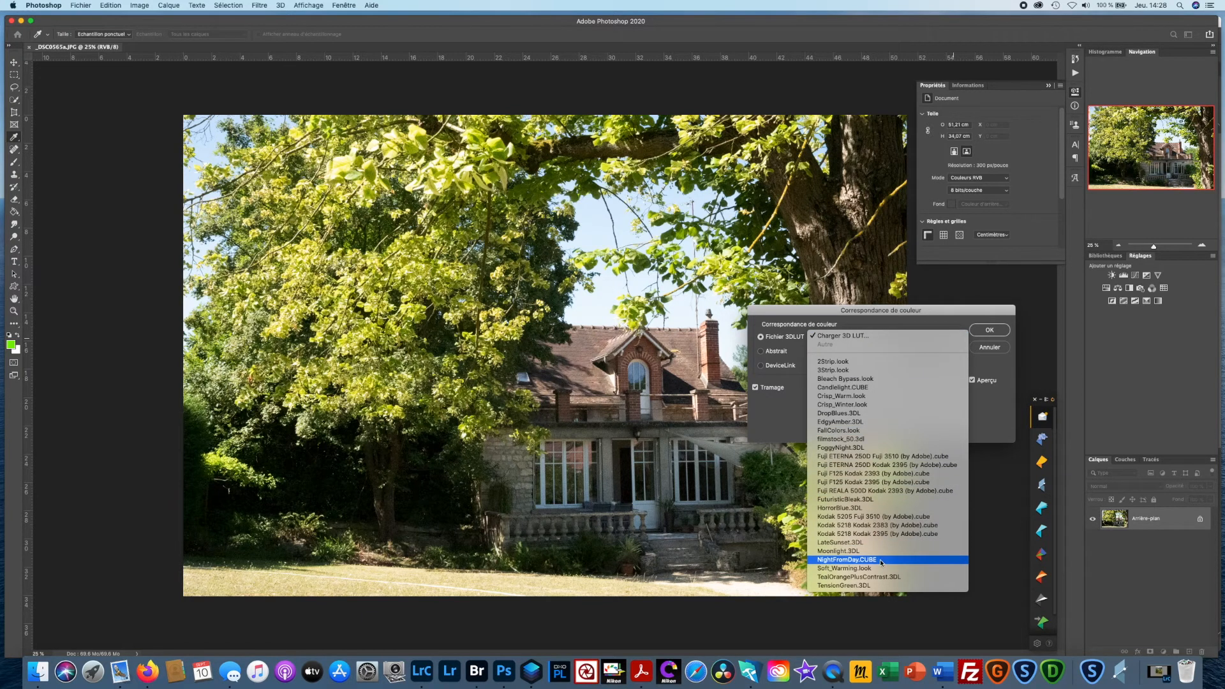
pyautogui.click(857, 337)
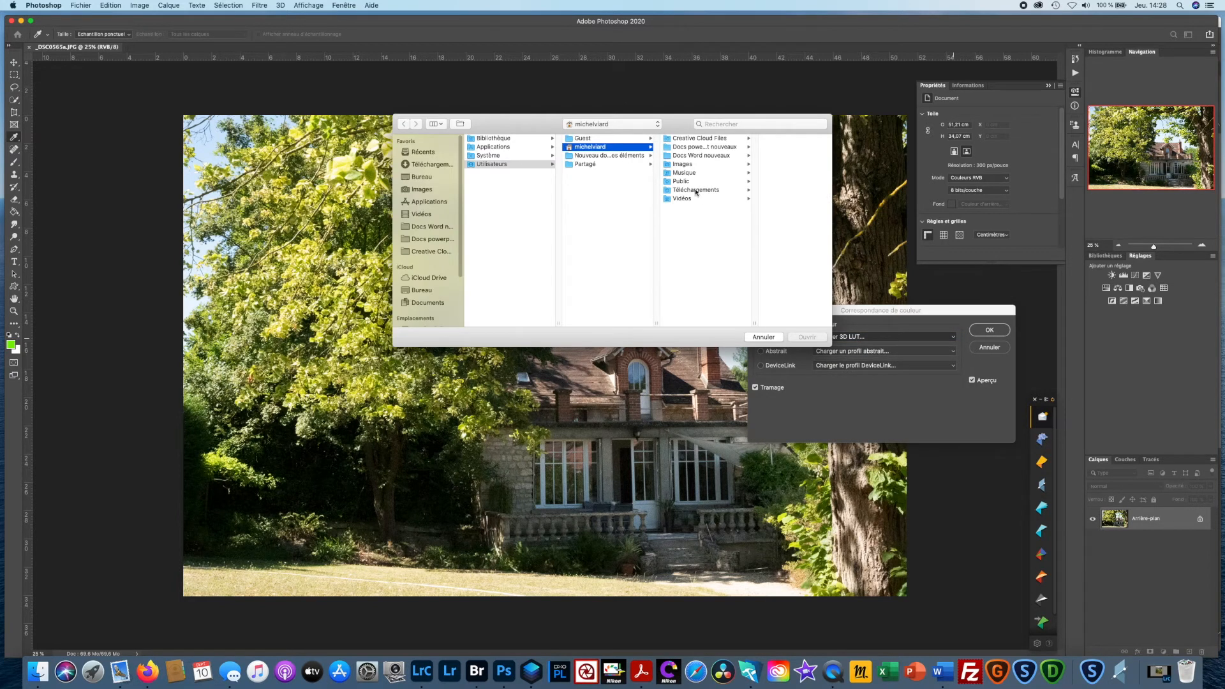
pyautogui.click(683, 164)
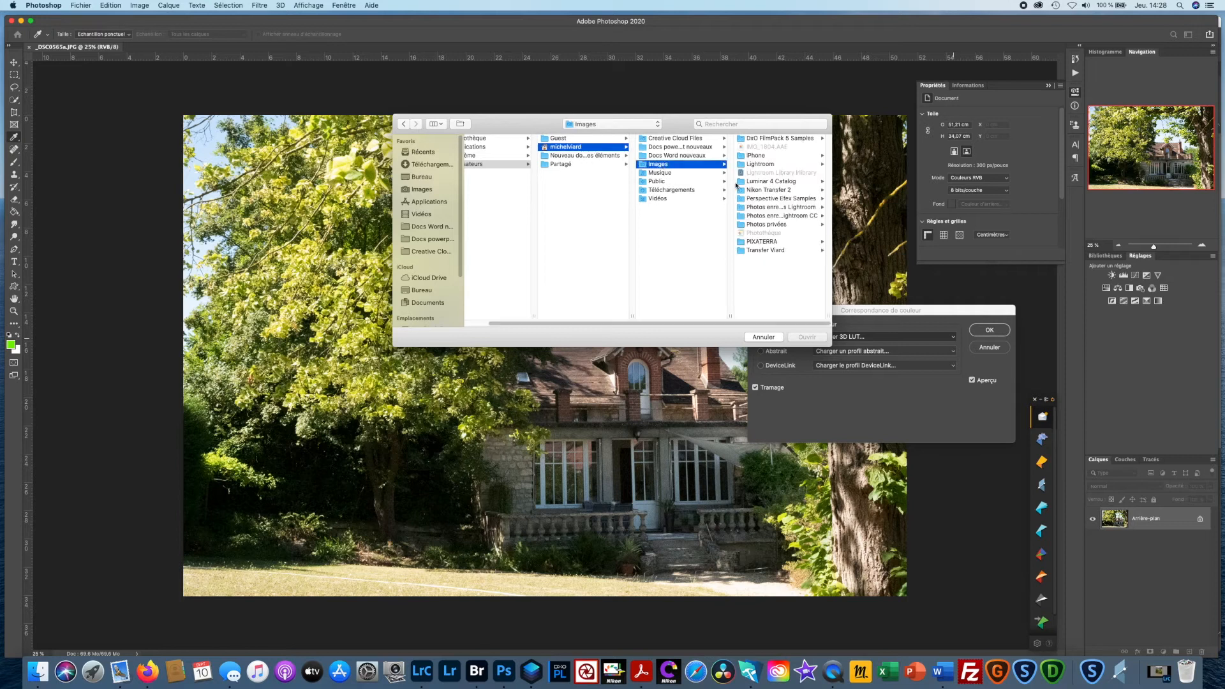
pyautogui.click(768, 251)
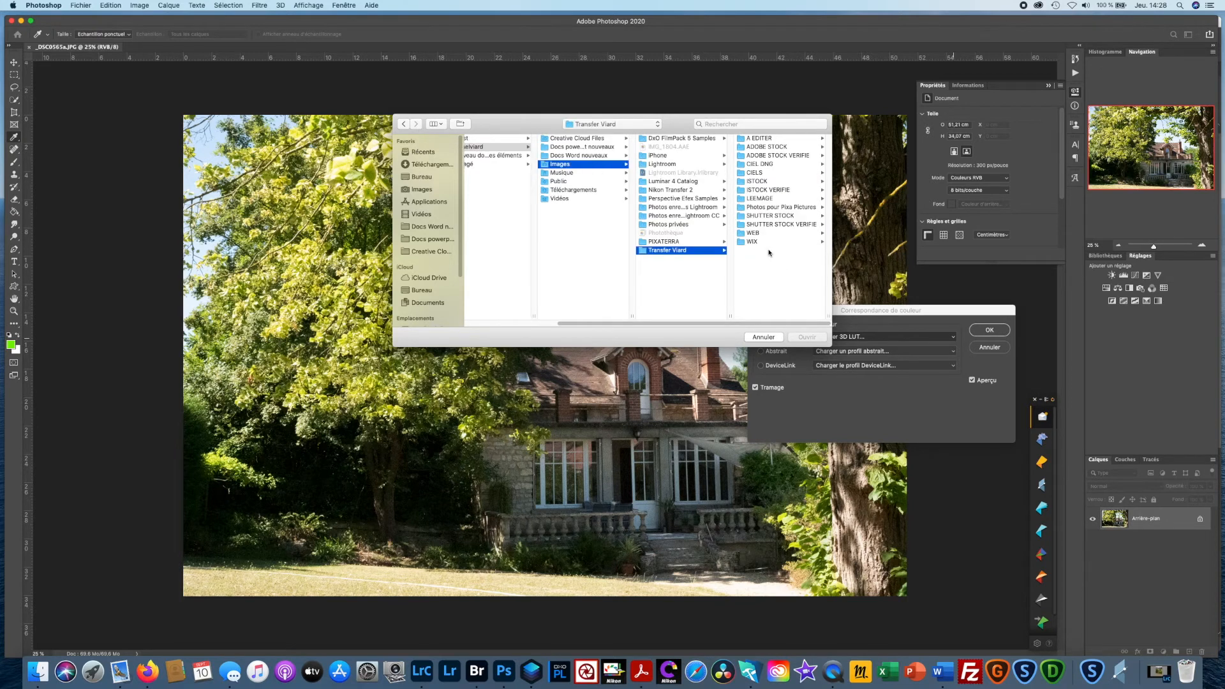
pyautogui.click(771, 207)
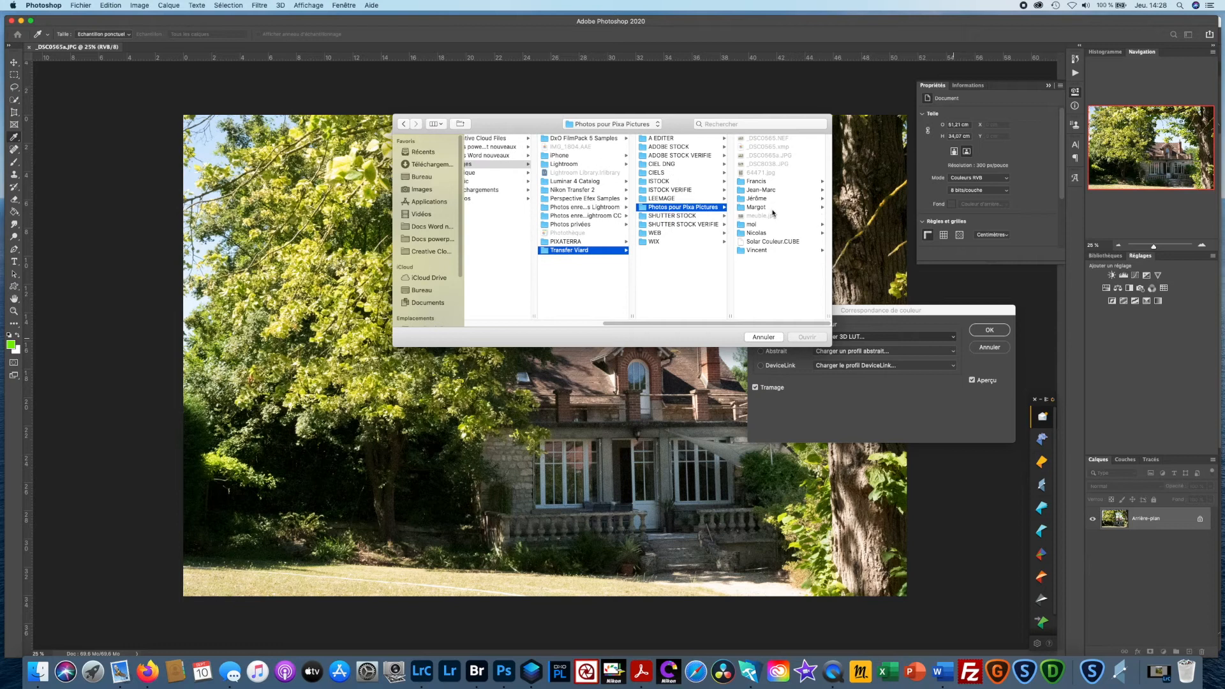
pyautogui.click(775, 241)
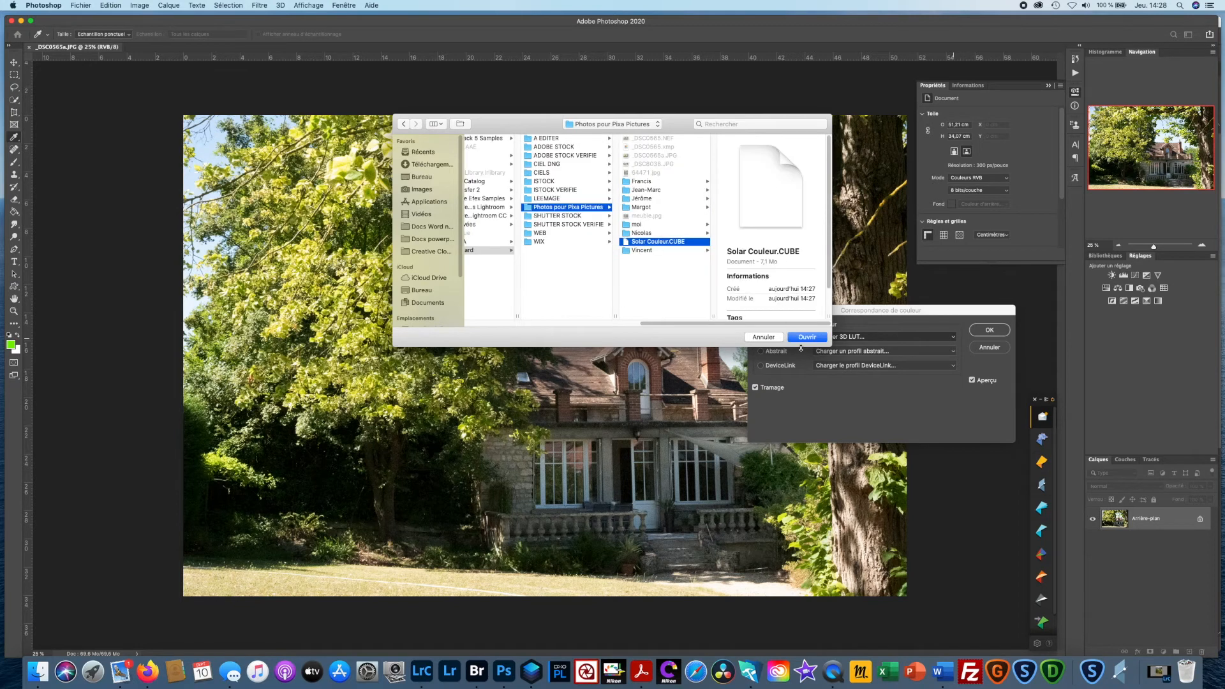
pyautogui.click(806, 337)
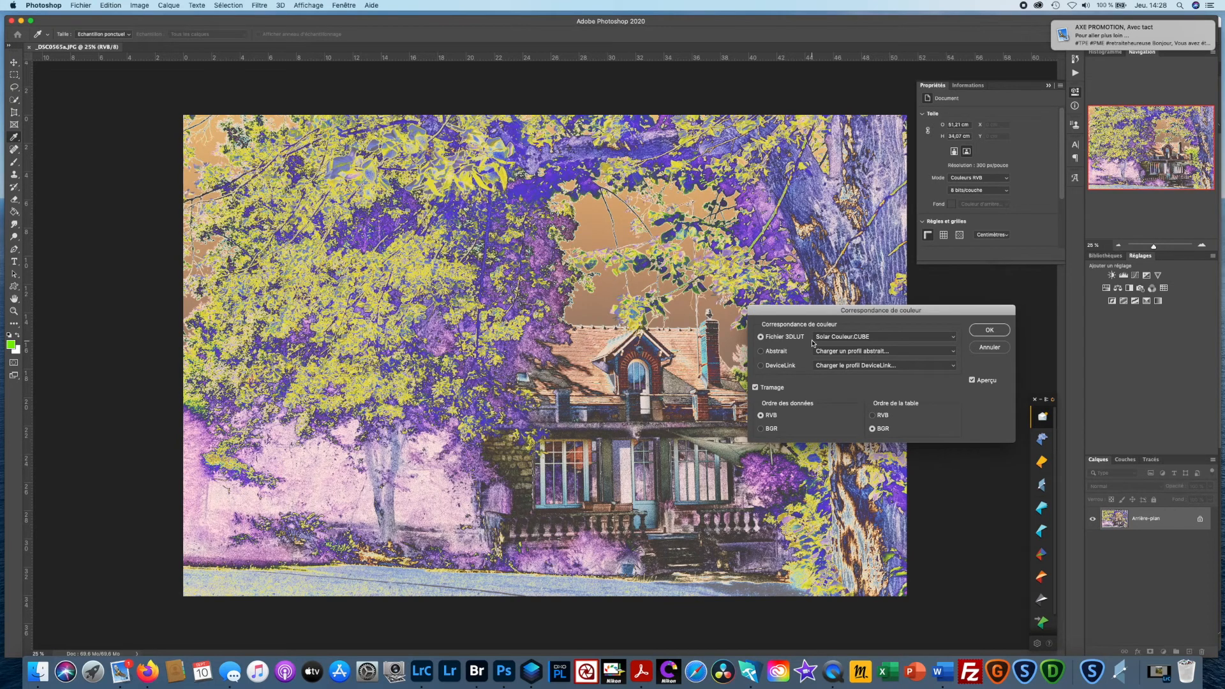
pyautogui.click(993, 330)
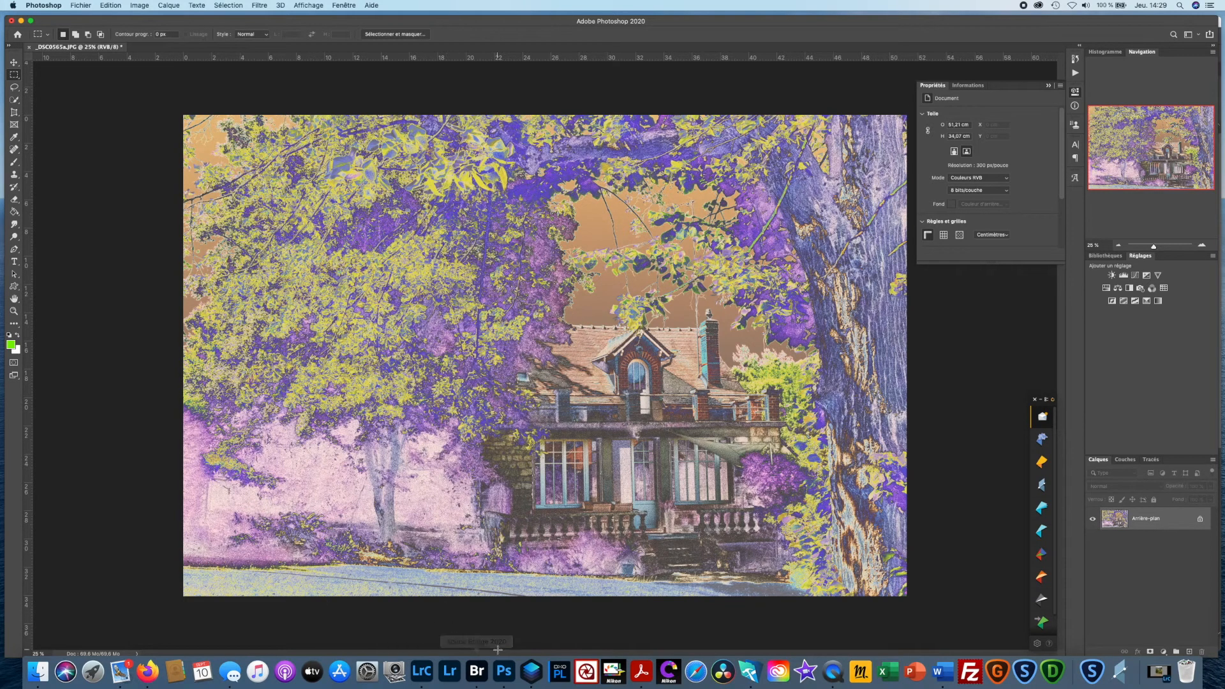
# Switch to Bridge and open the couple portrait IMG_3832.jpg in Photoshop, discarding its embedded color profile
pyautogui.click(482, 673)
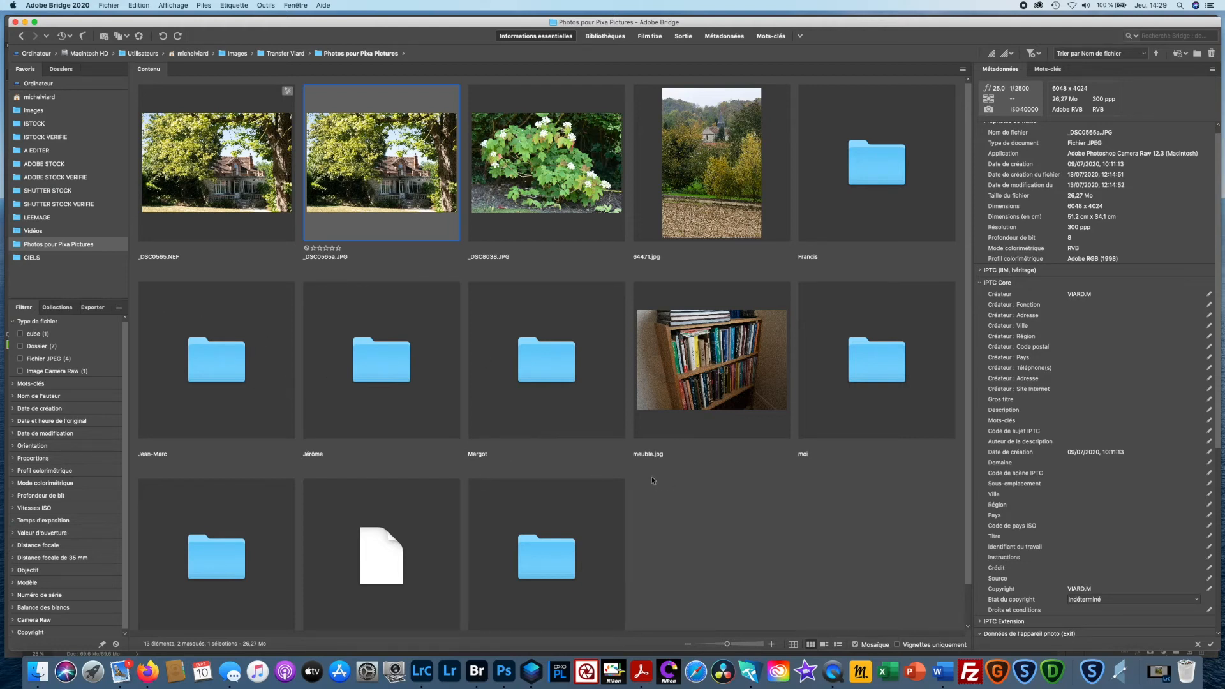
pyautogui.scroll(-2, 648, 476)
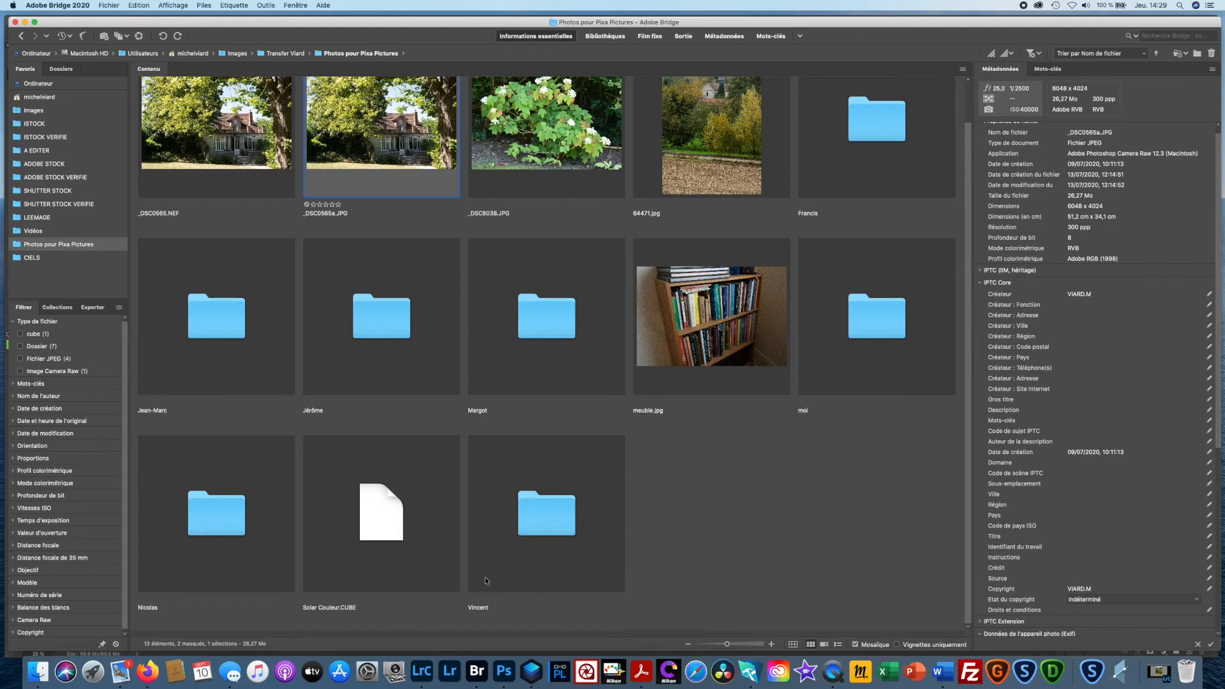
pyautogui.doubleClick(234, 537)
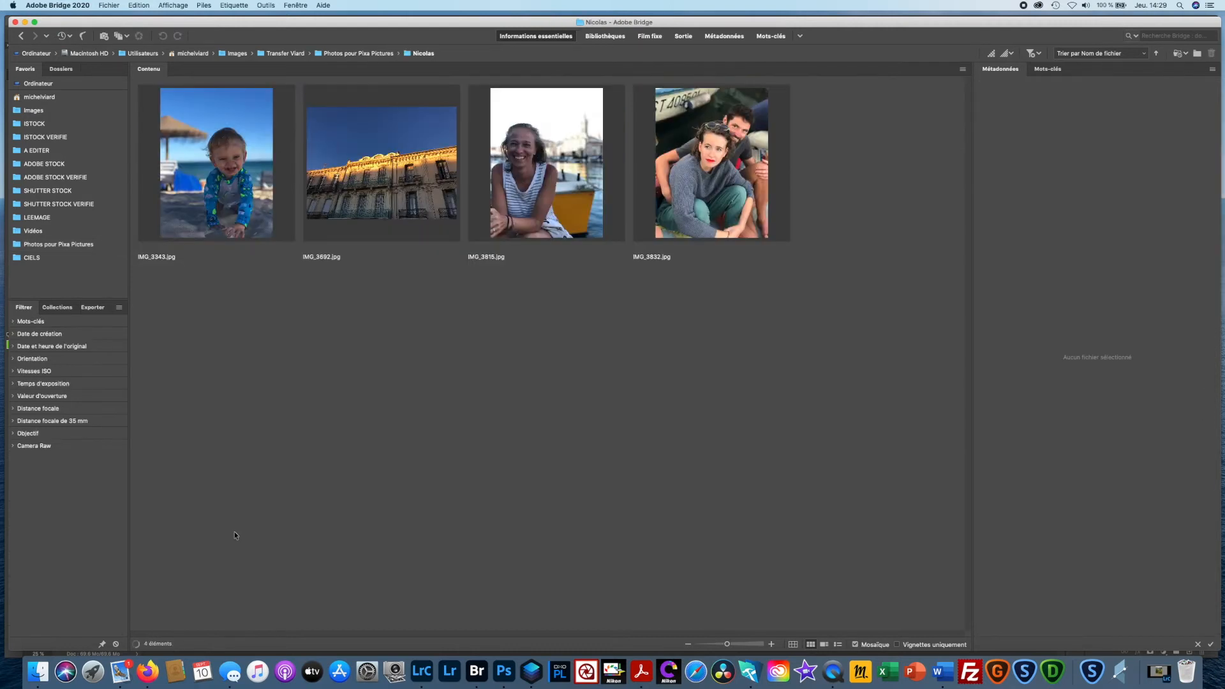
pyautogui.doubleClick(728, 168)
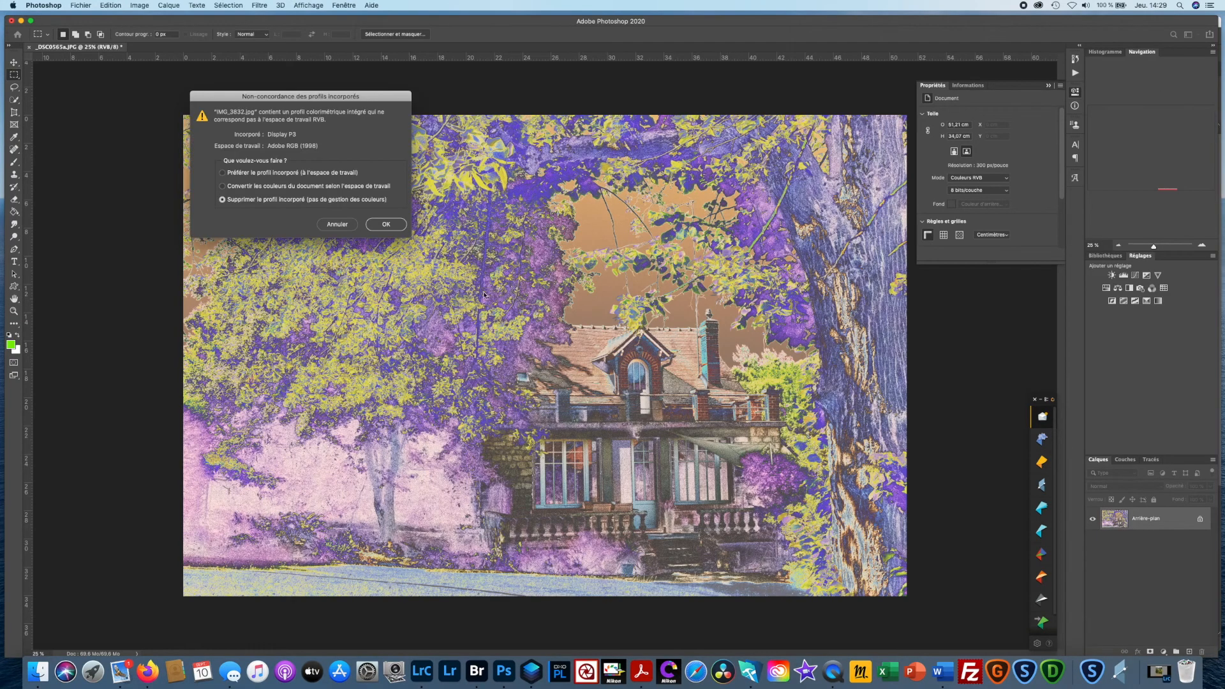
pyautogui.click(402, 224)
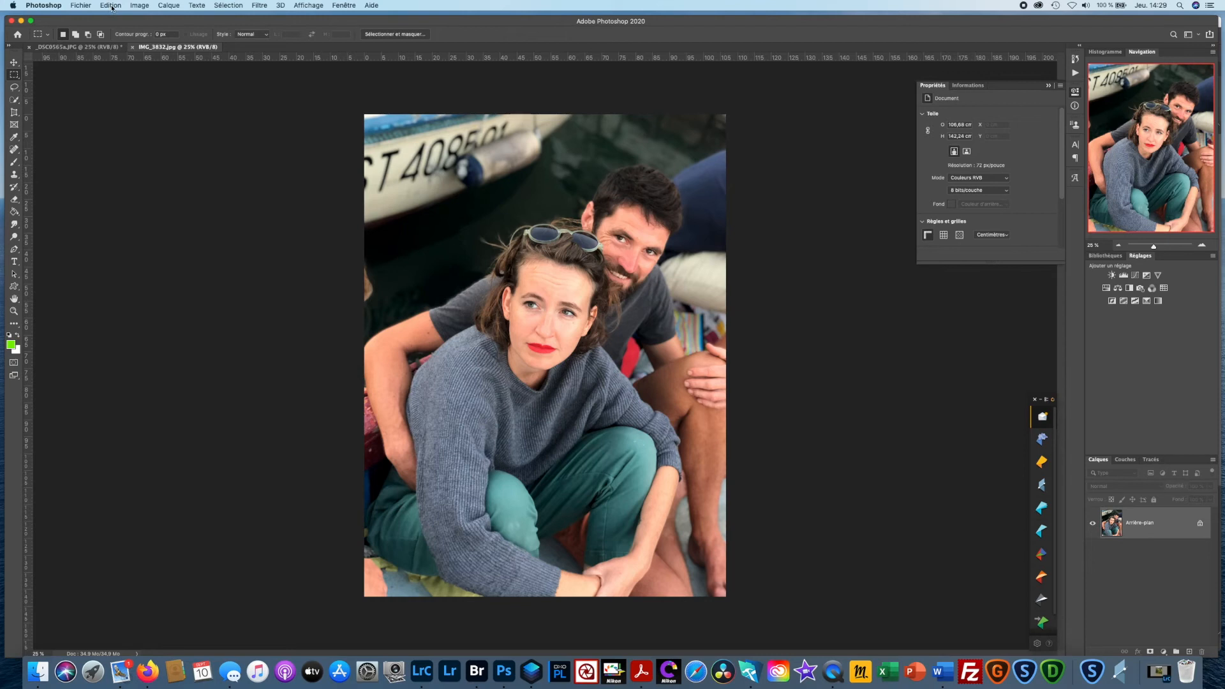
# Start a Color Lookup adjustment on the couple portrait and load Solar Couleur.CUBE as its 3D LUT
pyautogui.click(144, 5)
pyautogui.moveTo(160, 33)
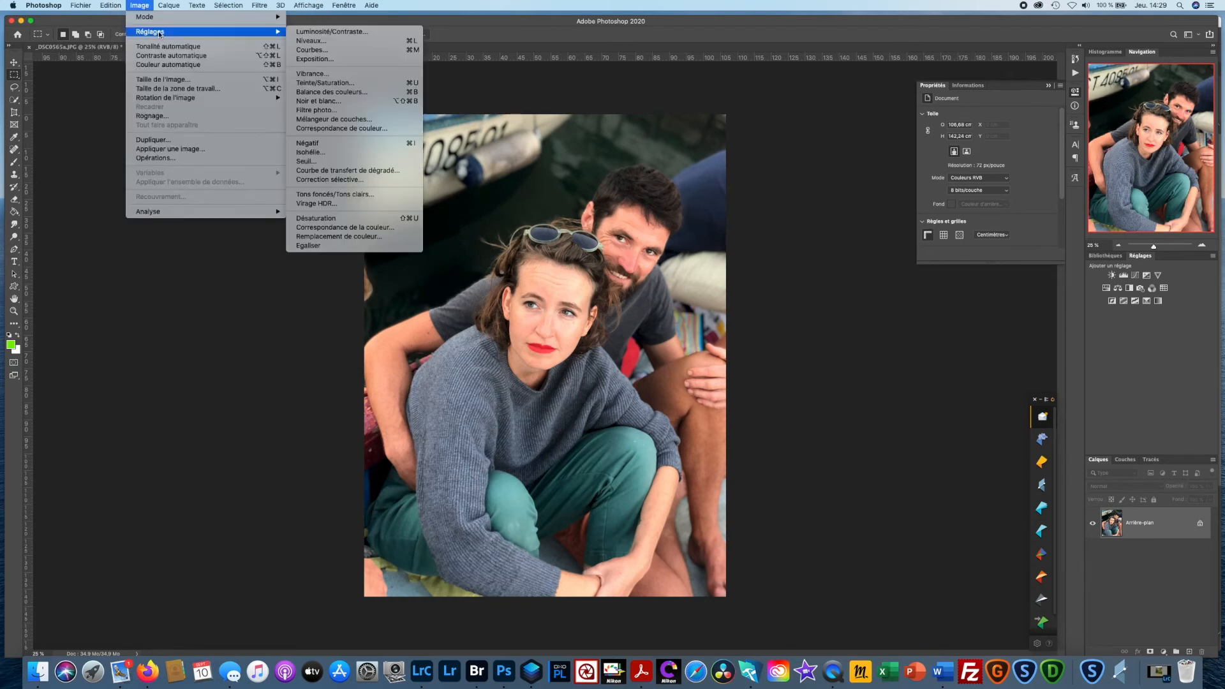
pyautogui.click(365, 130)
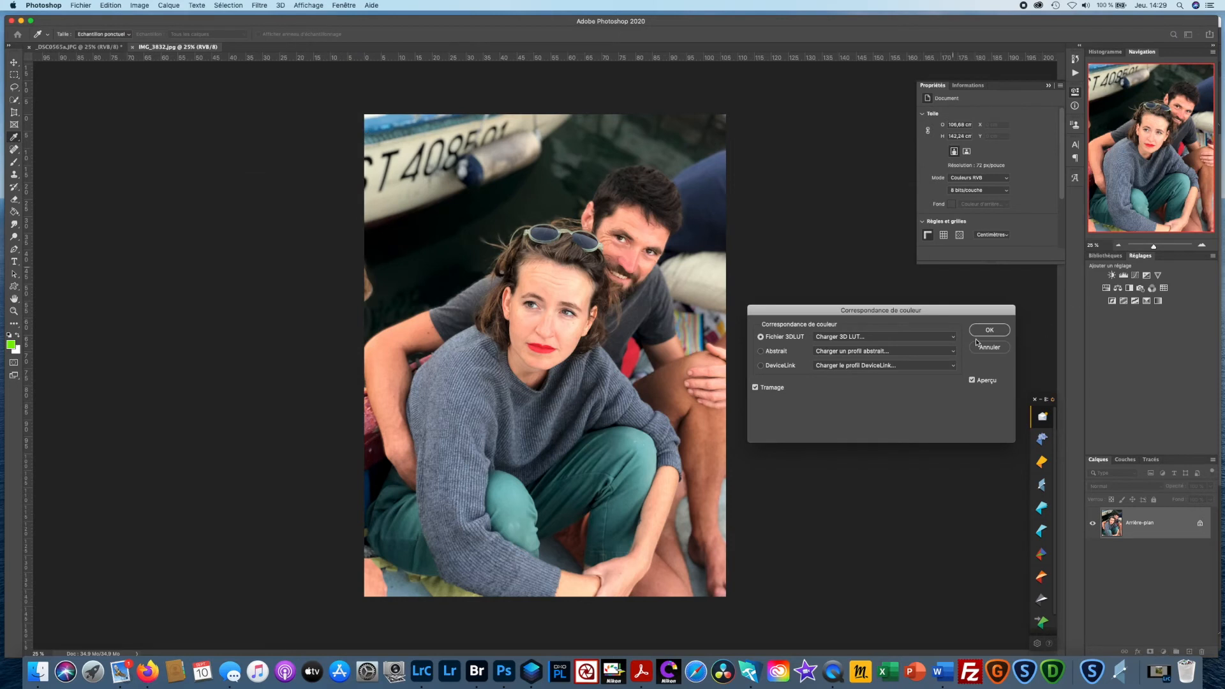
pyautogui.click(950, 336)
pyautogui.click(949, 337)
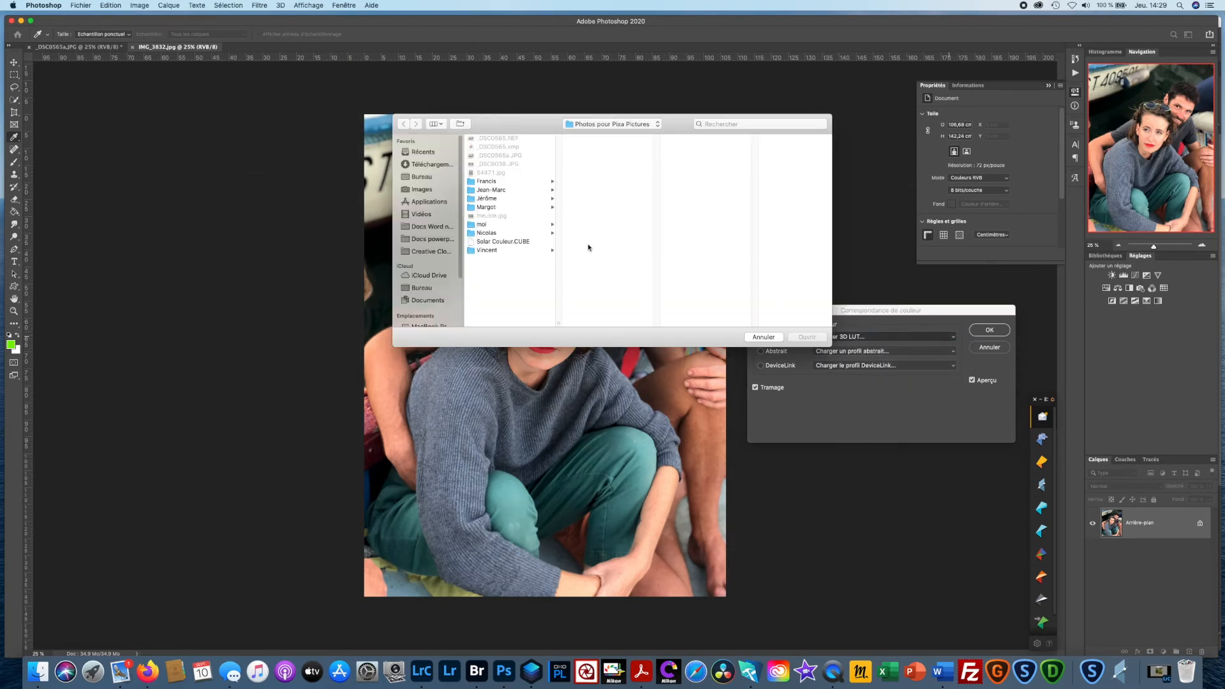
pyautogui.click(509, 243)
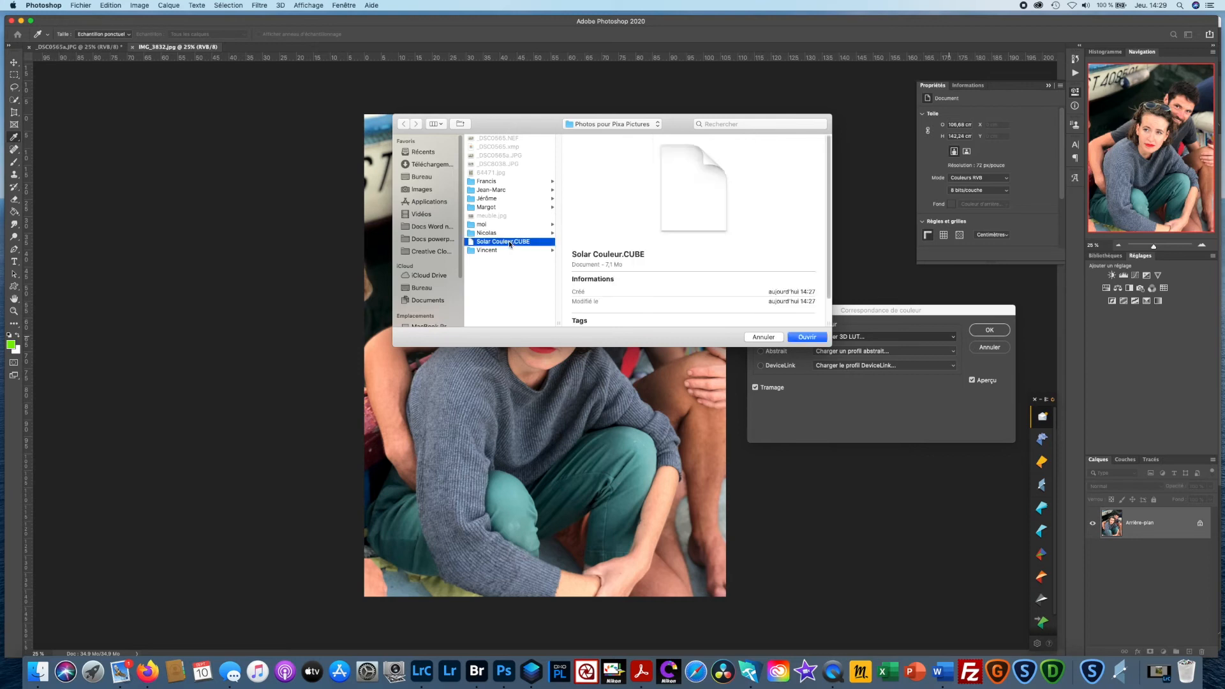
pyautogui.click(823, 338)
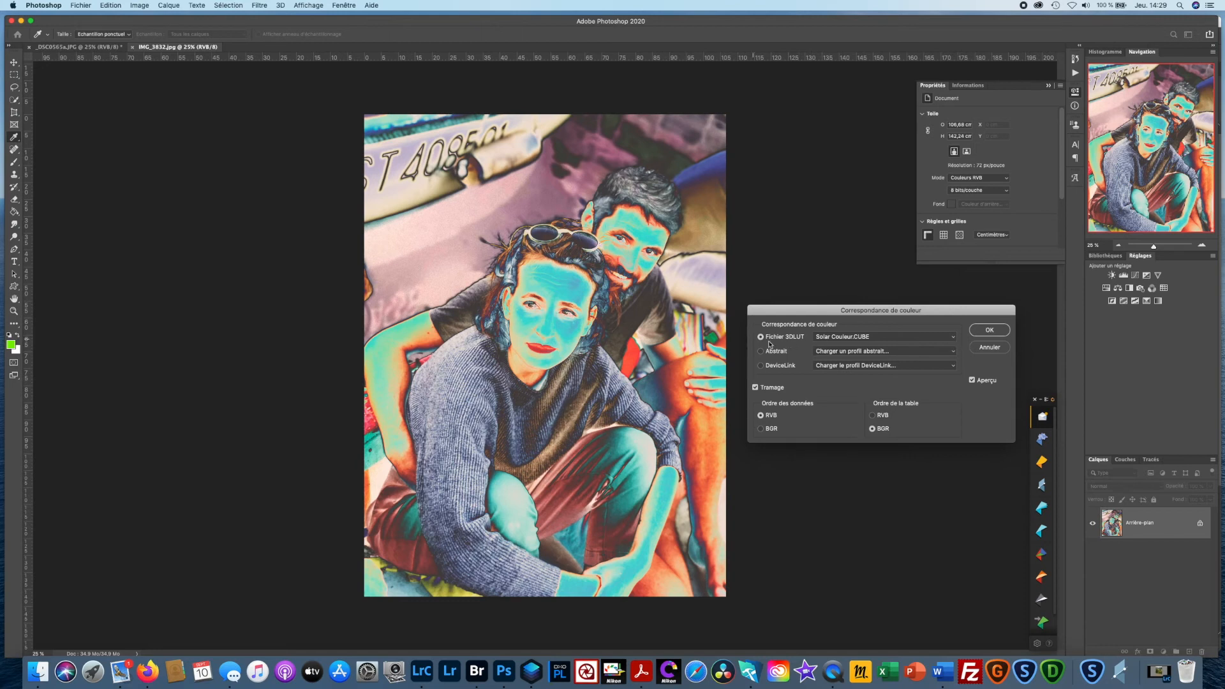
# Try the built-in filmstock_50.3dl LUT on the portrait, followed by Moonlight.3DL
pyautogui.click(954, 338)
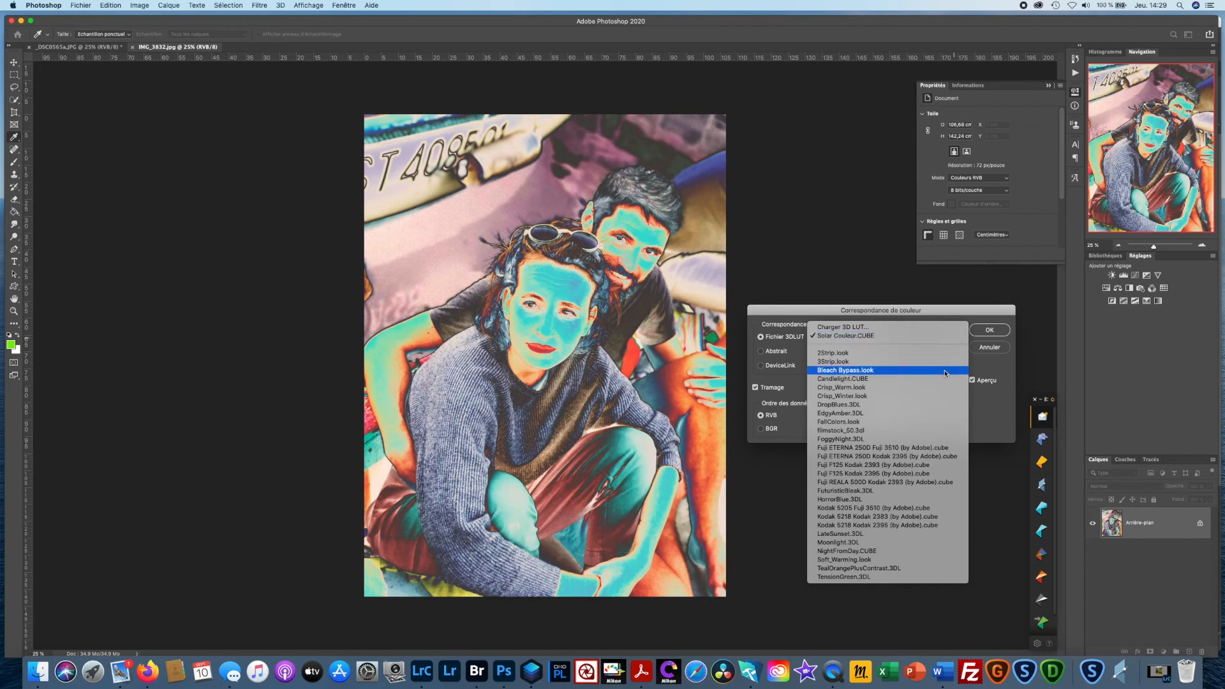
pyautogui.click(921, 431)
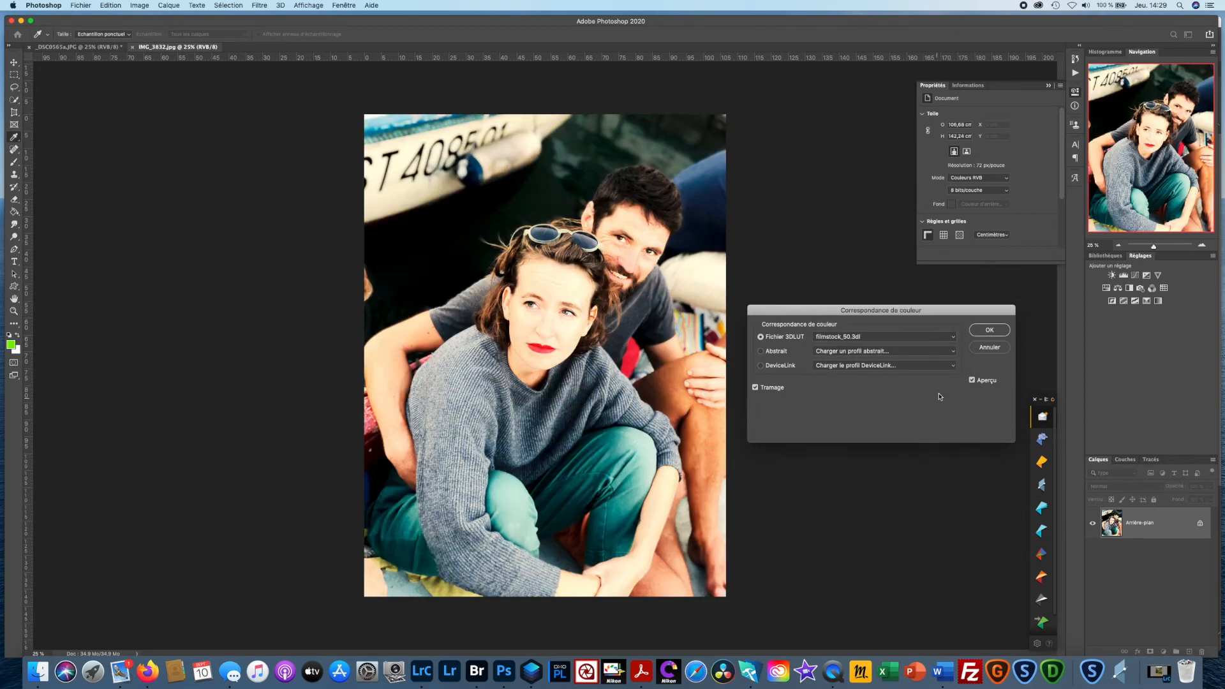
pyautogui.click(954, 337)
pyautogui.click(902, 449)
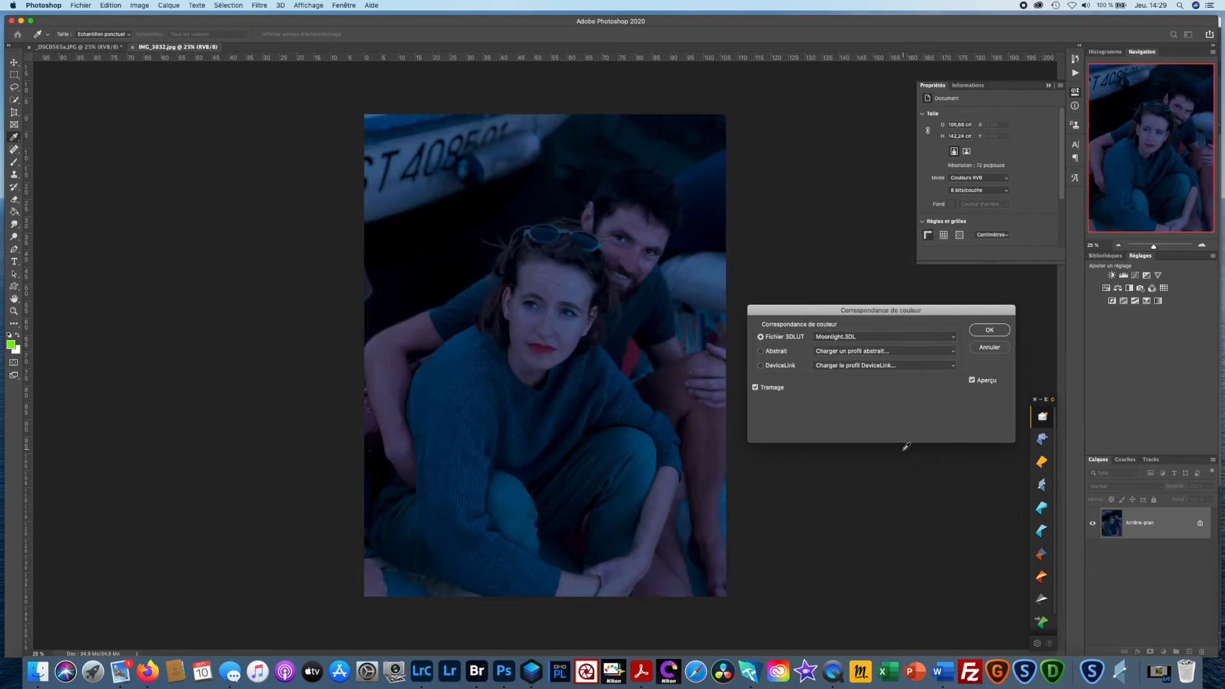
# Try the built-in HorrorBlue.3DL LUT on the couple portrait, followed by LateSunset.3DL
pyautogui.click(955, 336)
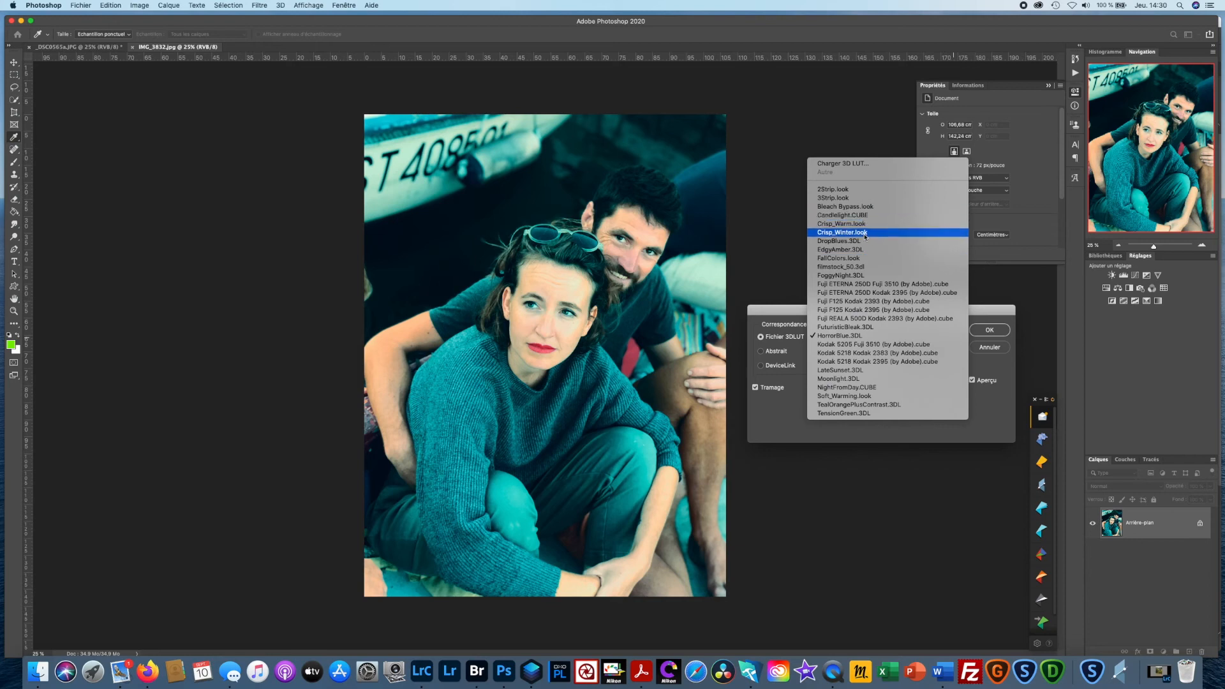
pyautogui.click(855, 370)
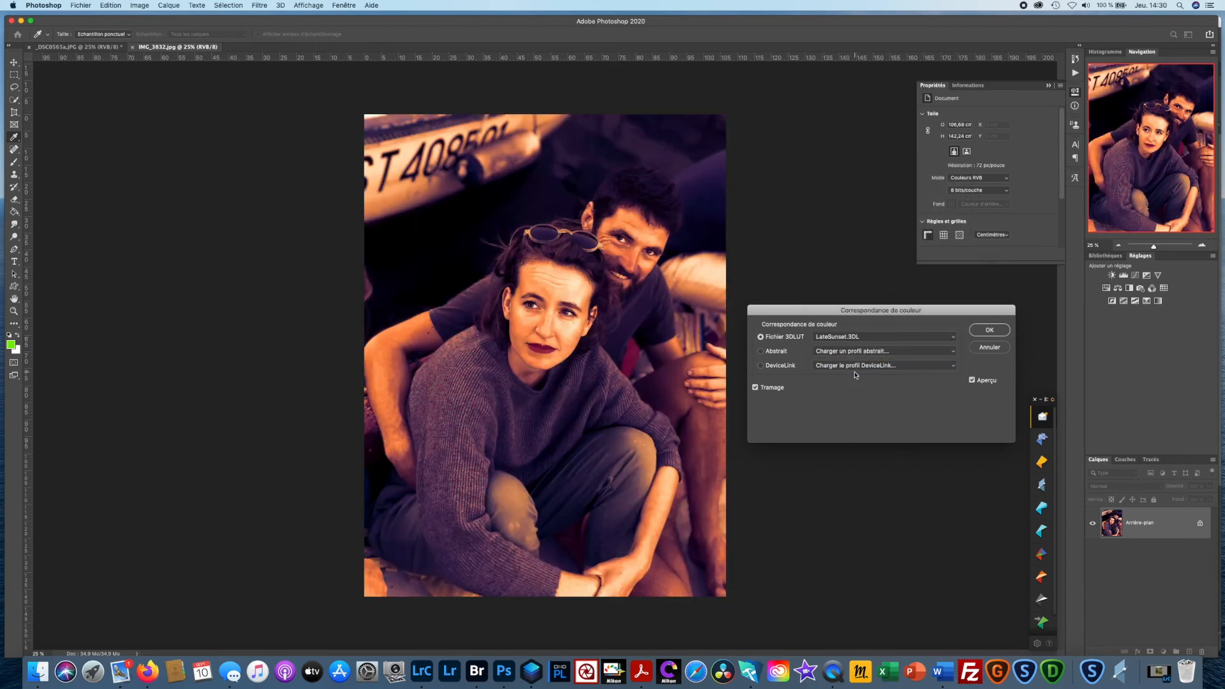
pyautogui.click(954, 337)
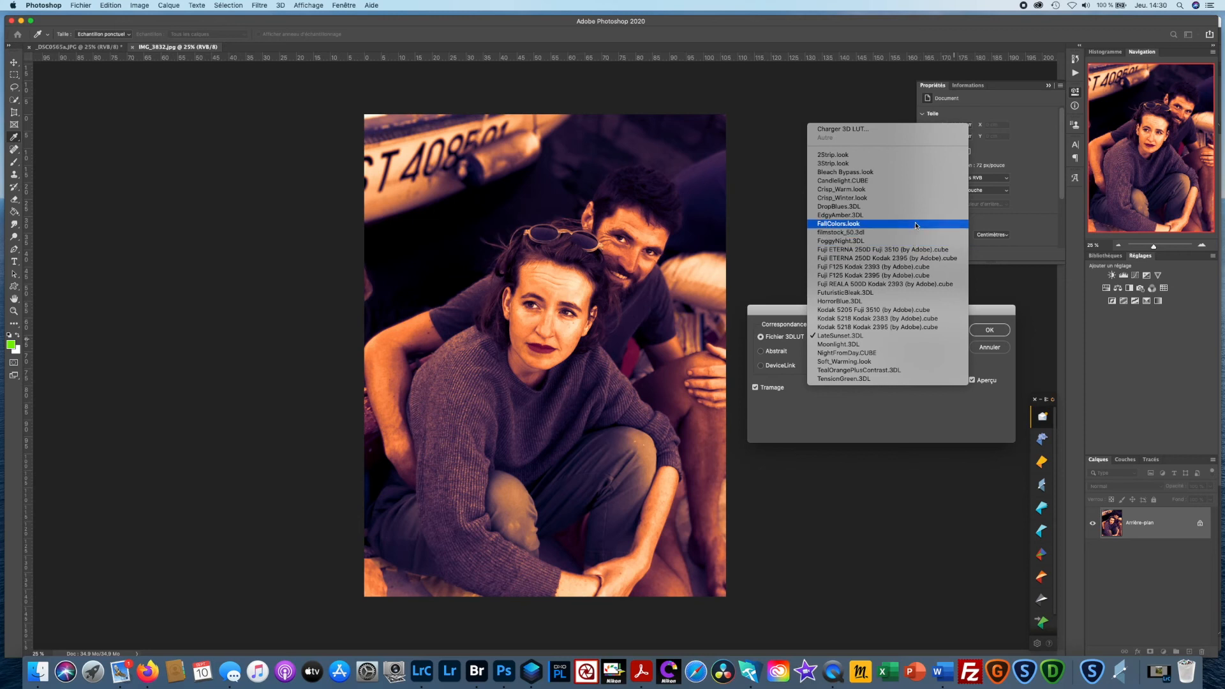
pyautogui.click(935, 411)
# Load Solar Couleur.CUBE from the Photos pour Pixa Pictures folder as the couple portrait's 3D LUT
pyautogui.click(945, 341)
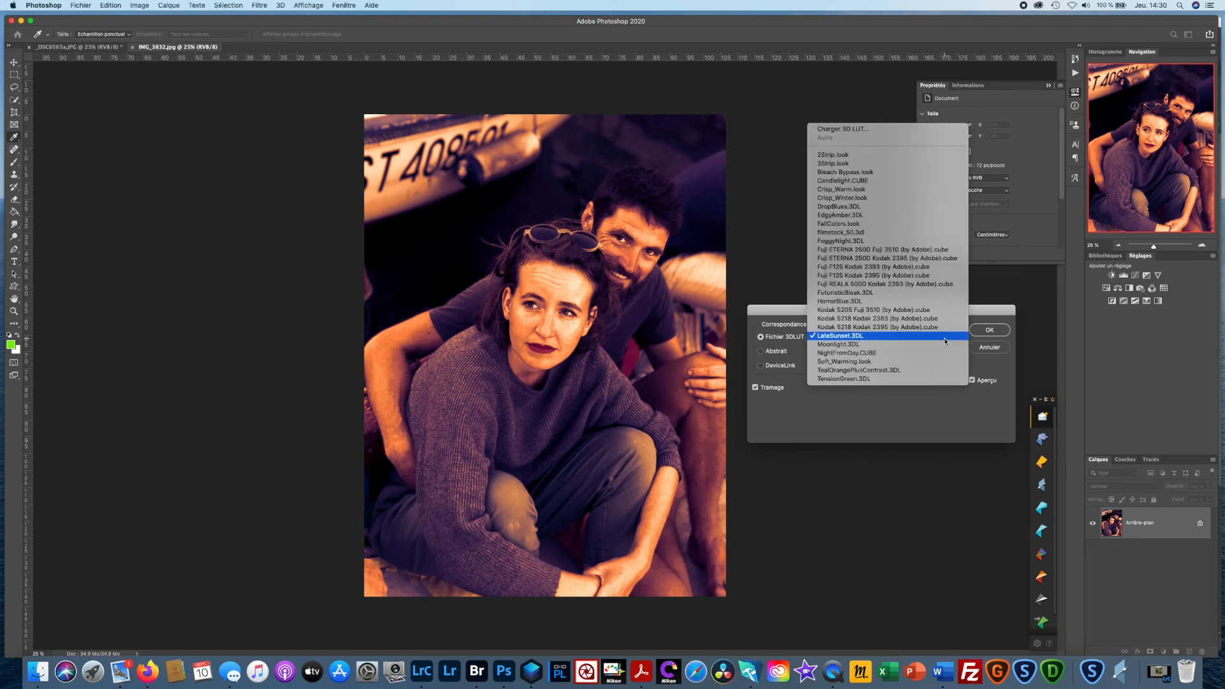
pyautogui.click(830, 129)
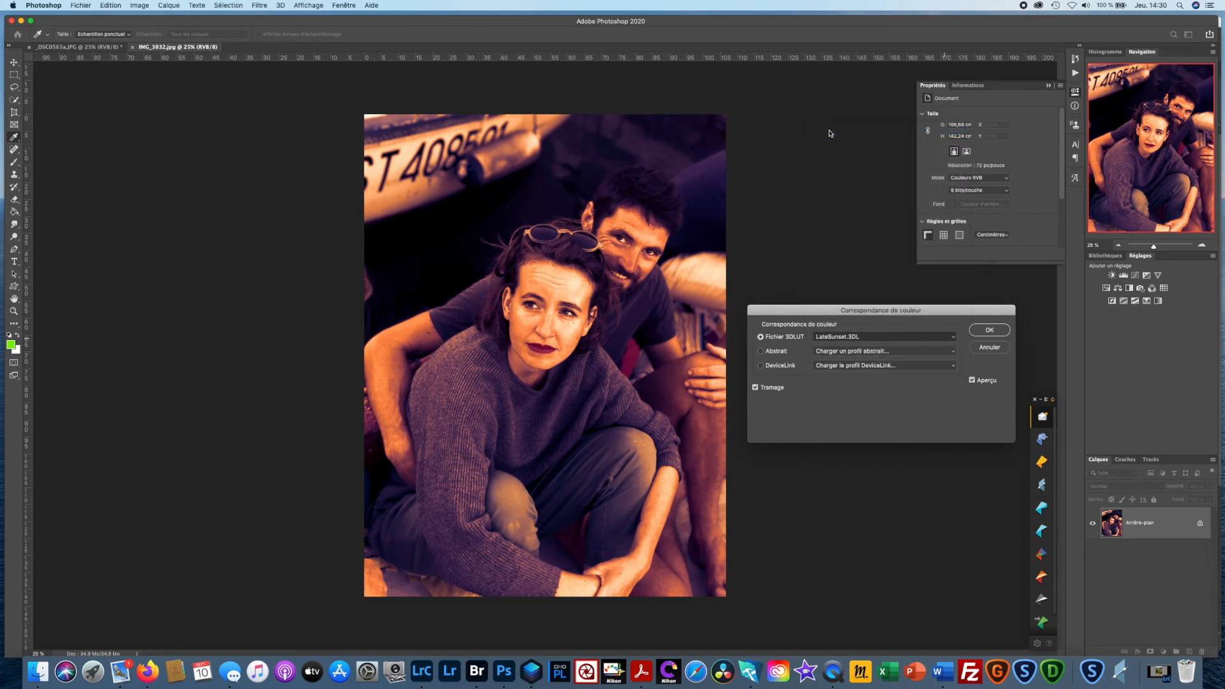
pyautogui.click(509, 243)
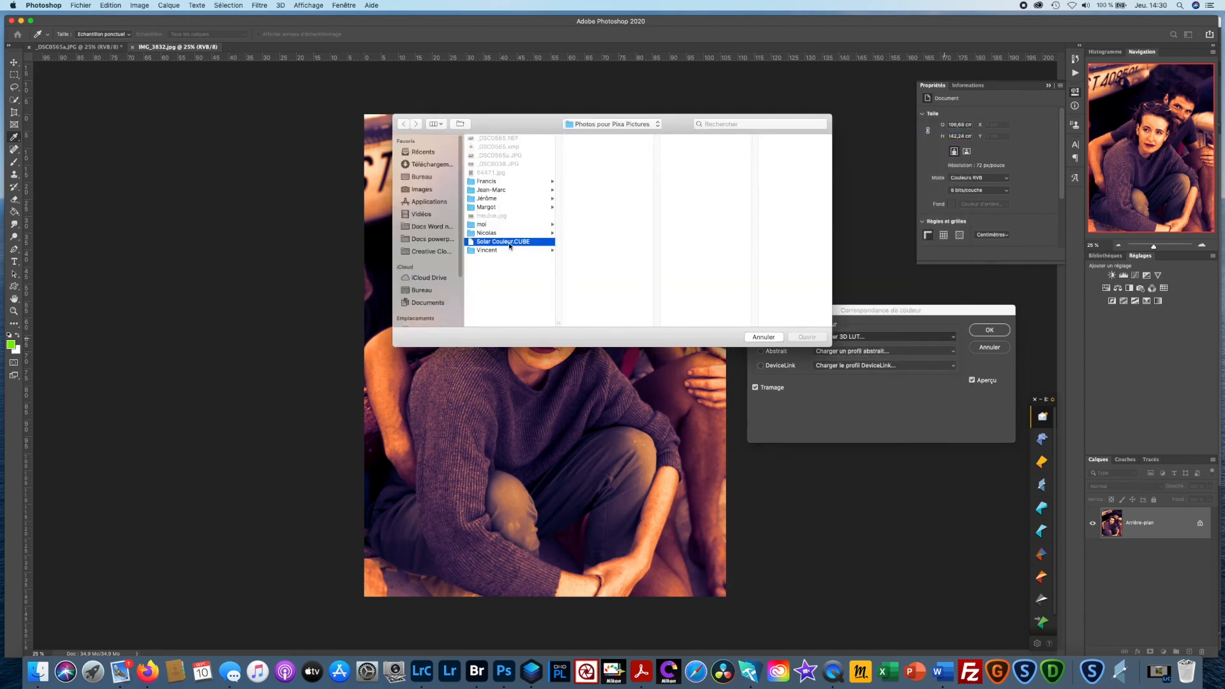
pyautogui.click(809, 340)
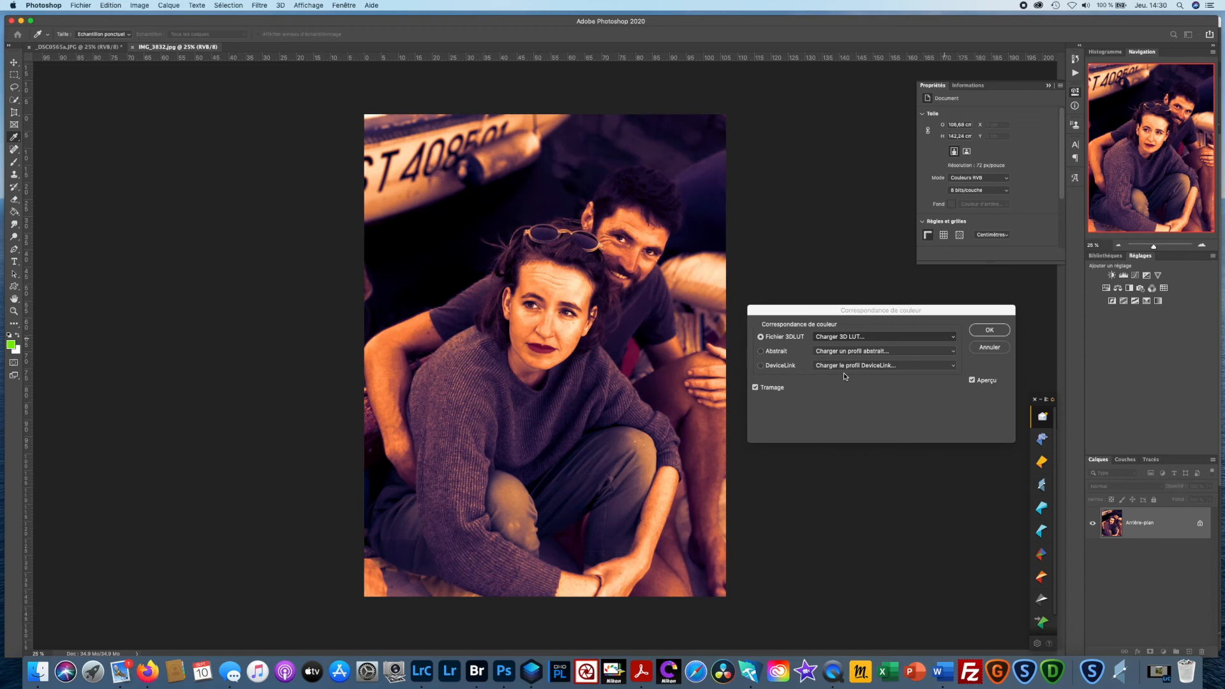